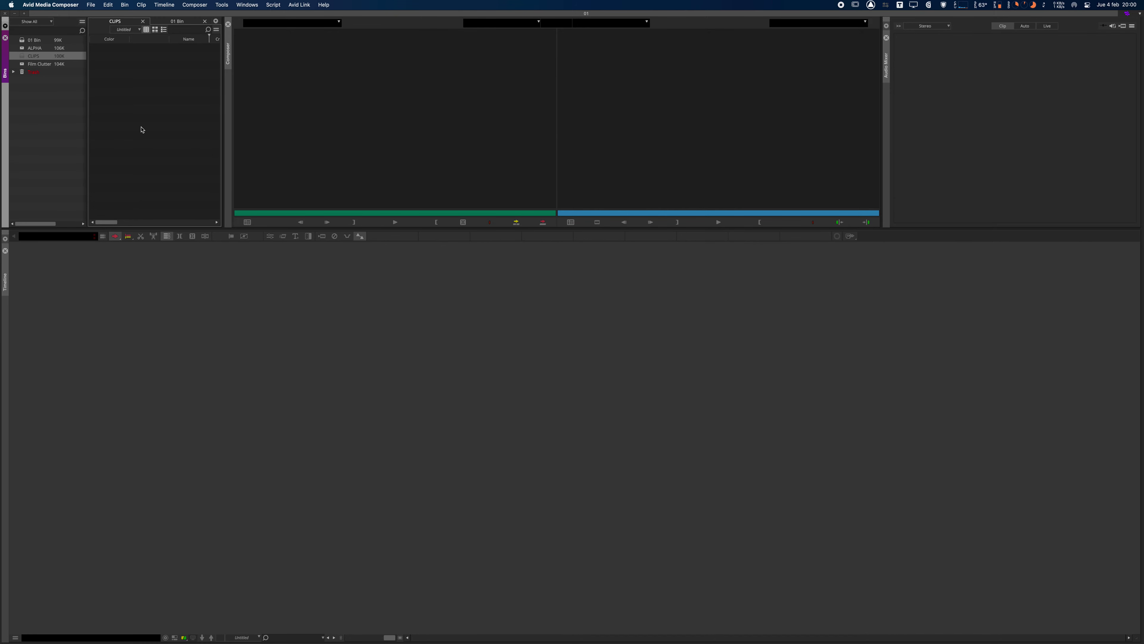
# Open the Source Browser from the empty CLIPS bin
pyautogui.rightClick(130, 101)
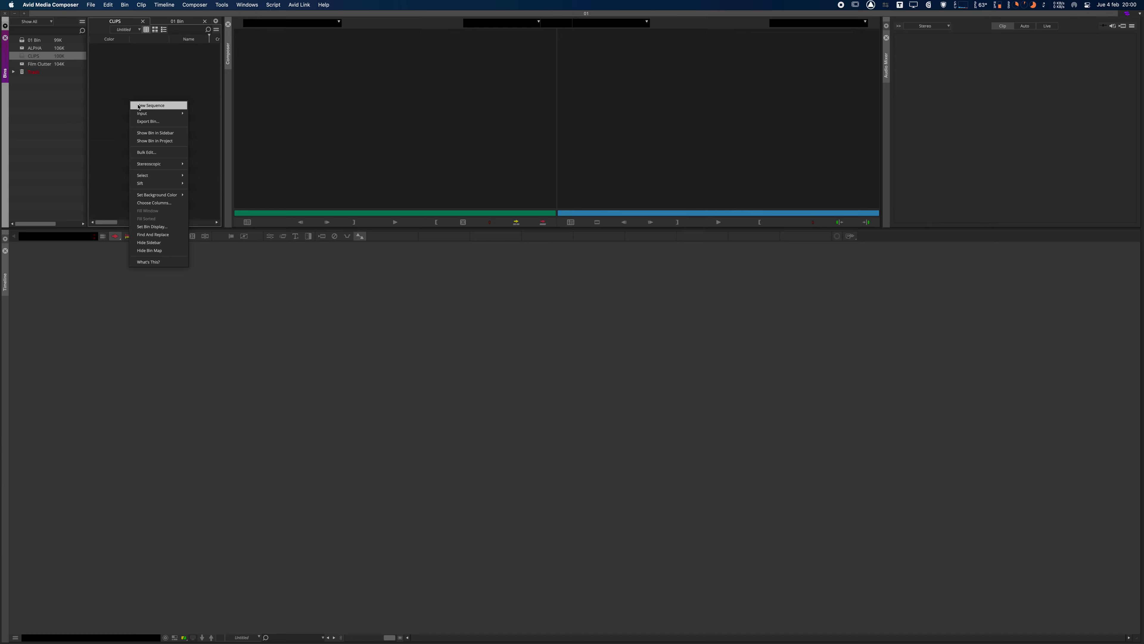
pyautogui.moveTo(143, 115)
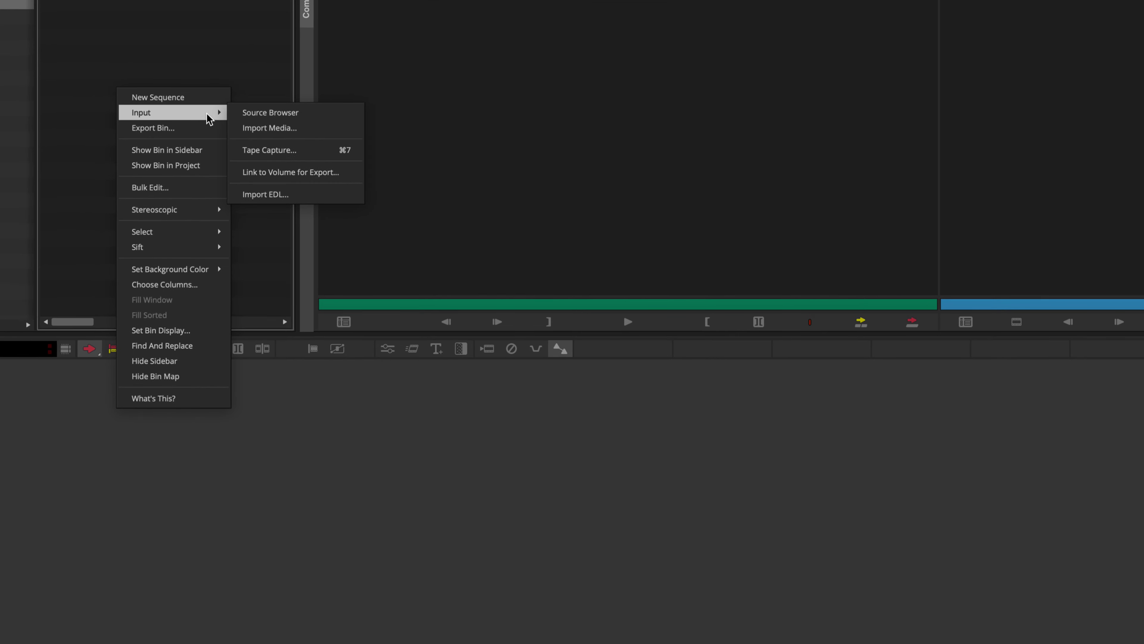
pyautogui.click(272, 113)
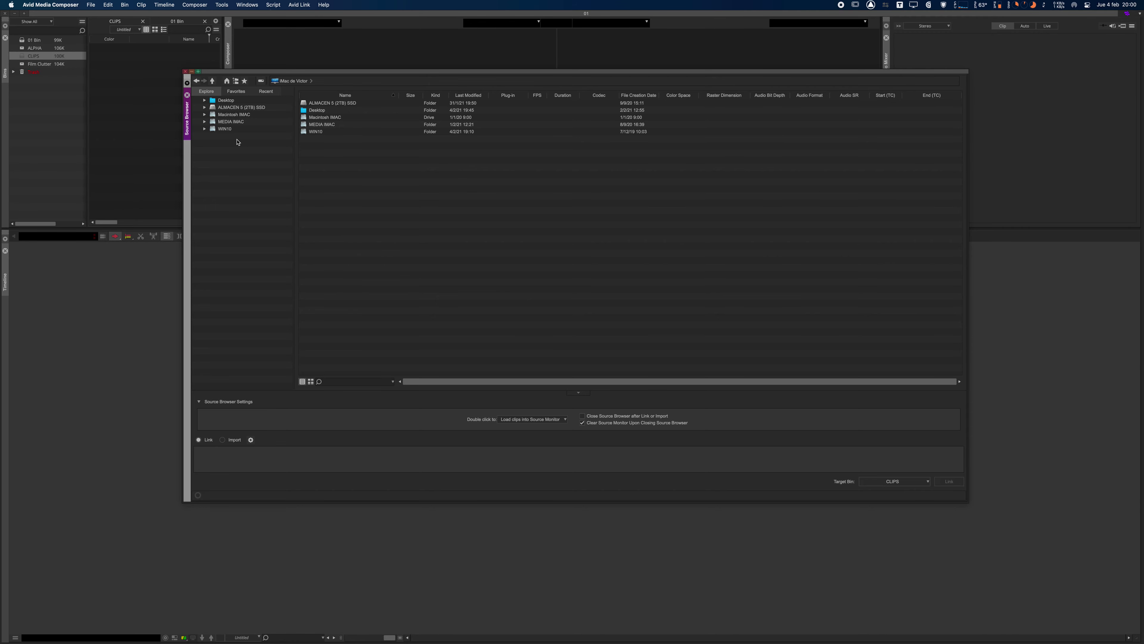
# Browse the ALMACEN 5 (2TB) SSD drive to the 20210106 - Badalona folder inside DRONE 2021
pyautogui.click(216, 109)
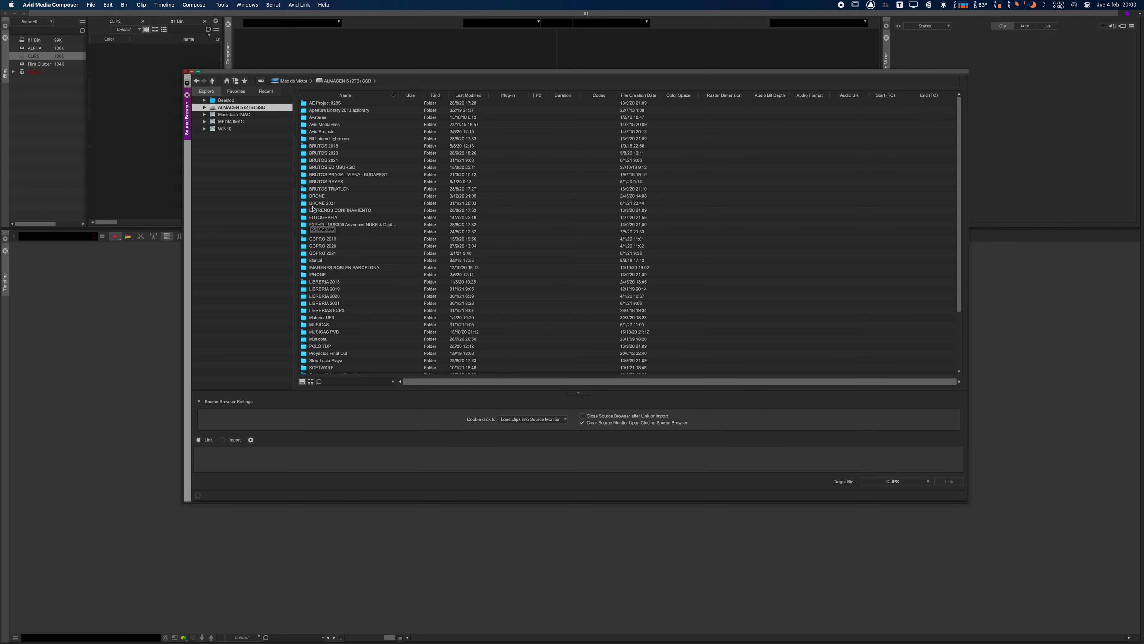
pyautogui.click(323, 197)
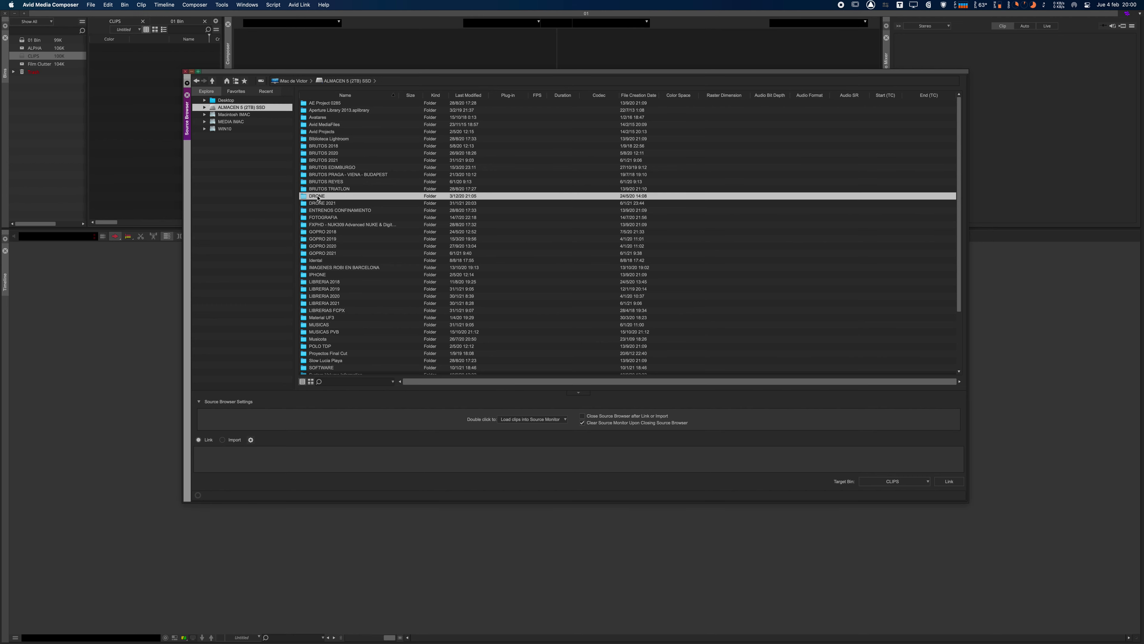
pyautogui.doubleClick(323, 197)
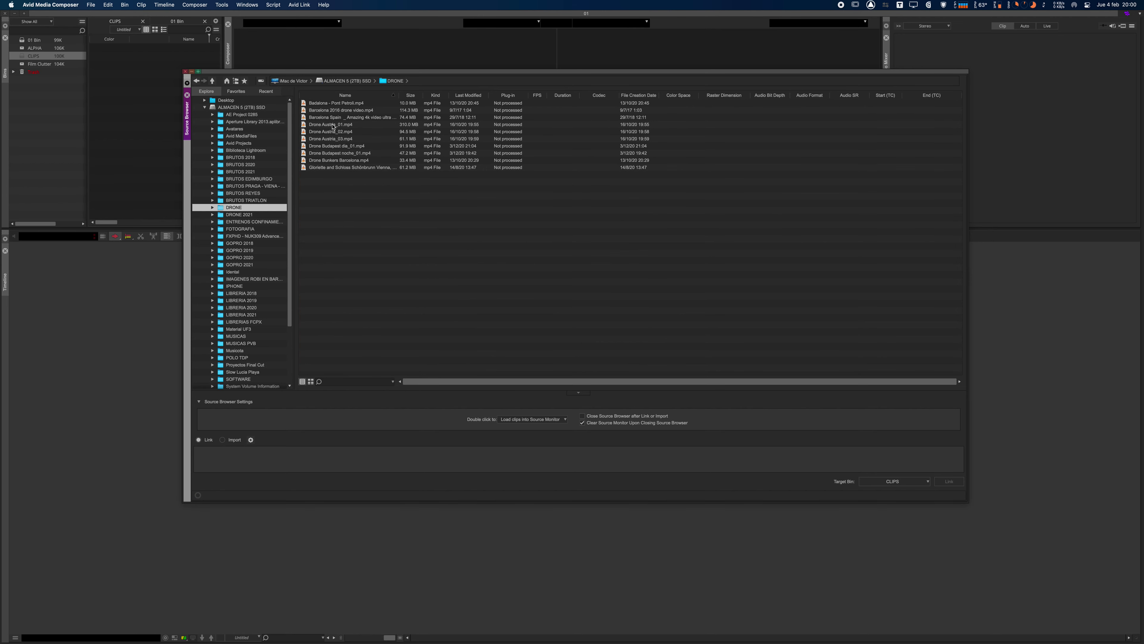
pyautogui.click(233, 215)
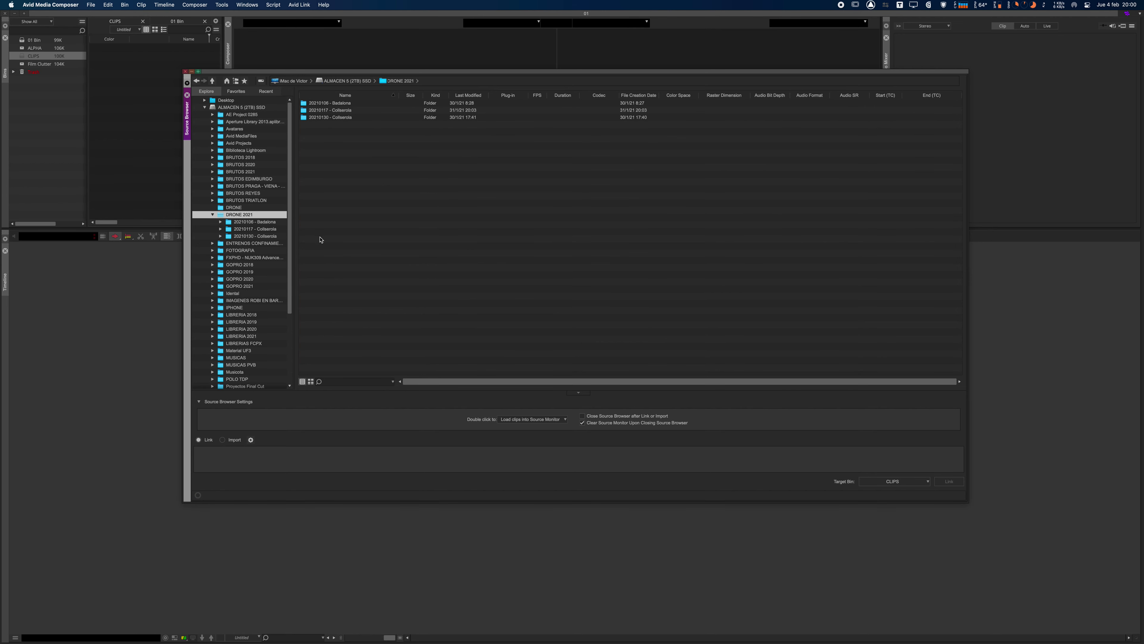
pyautogui.click(262, 229)
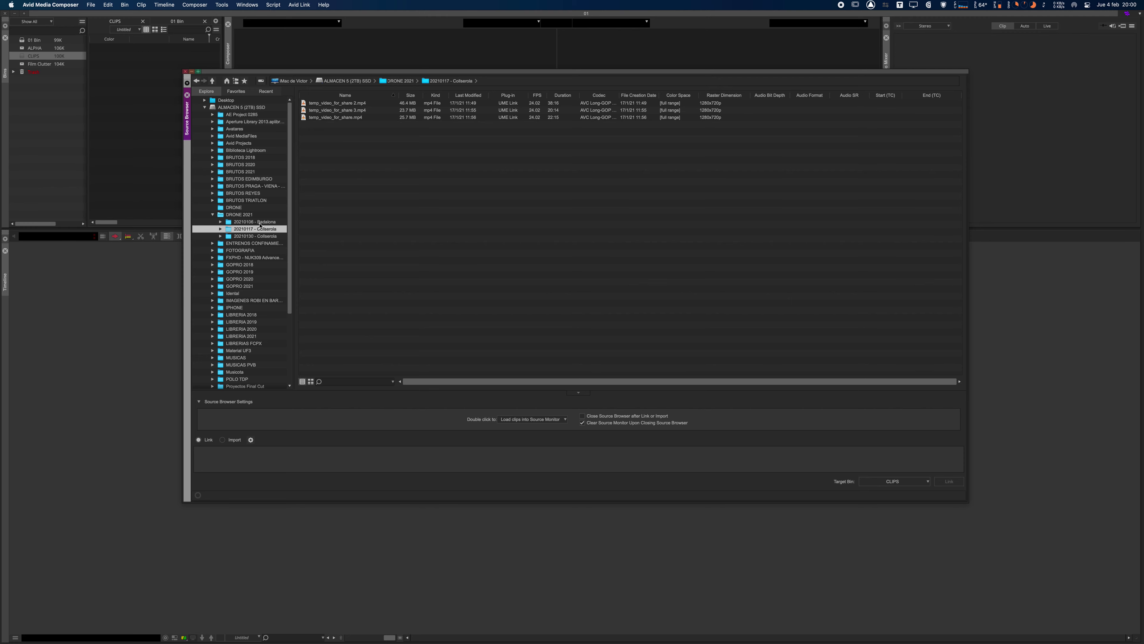
pyautogui.click(260, 222)
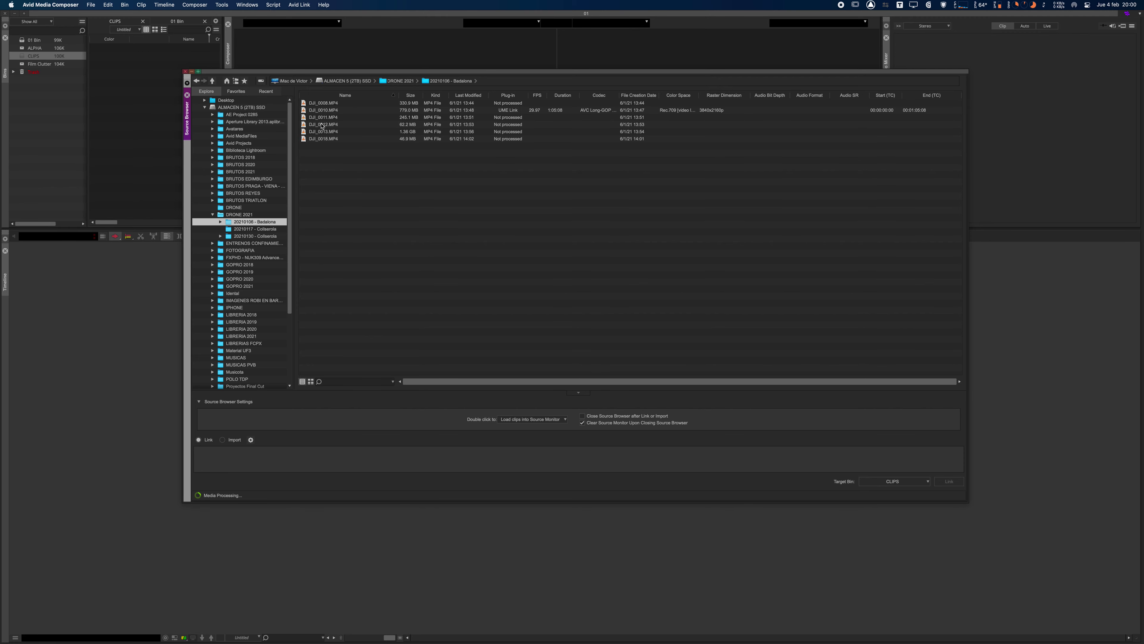
pyautogui.moveTo(476, 73); pyautogui.dragTo(465, 72)
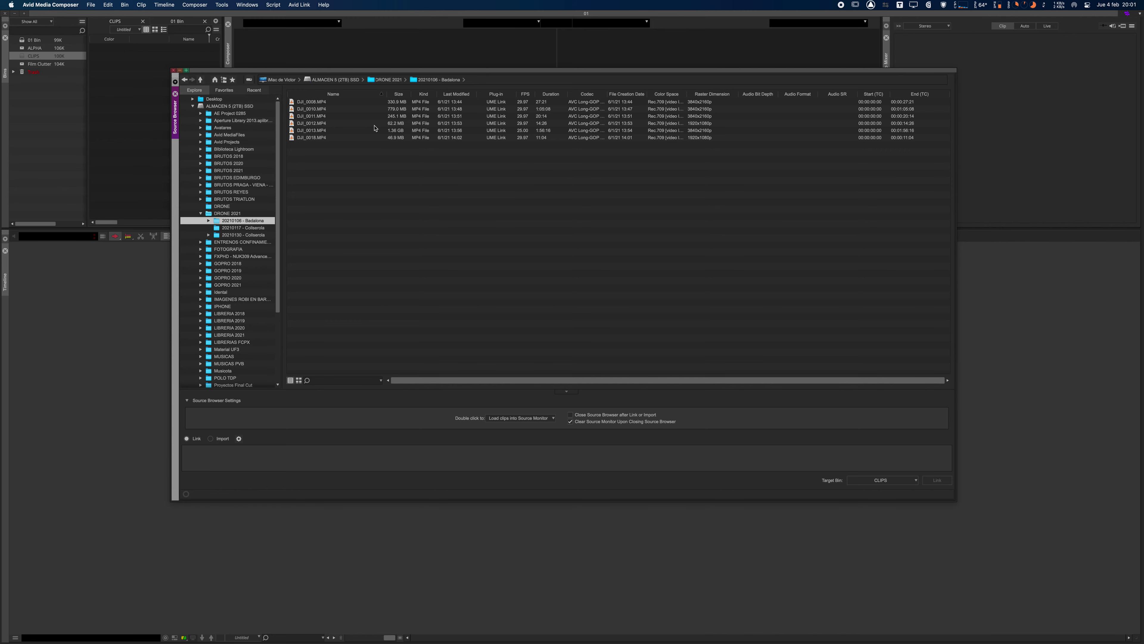
# Compare the raster dimensions and frame rates of the clips in the Badalona folder
pyautogui.click(318, 125)
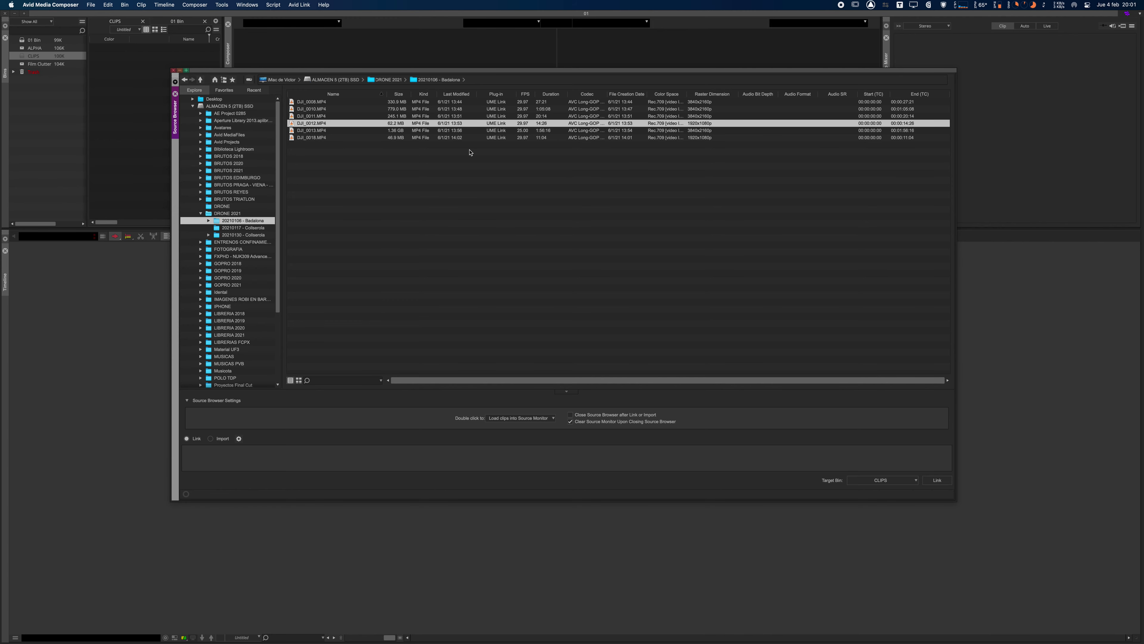
pyautogui.moveTo(468, 78); pyautogui.dragTo(451, 94)
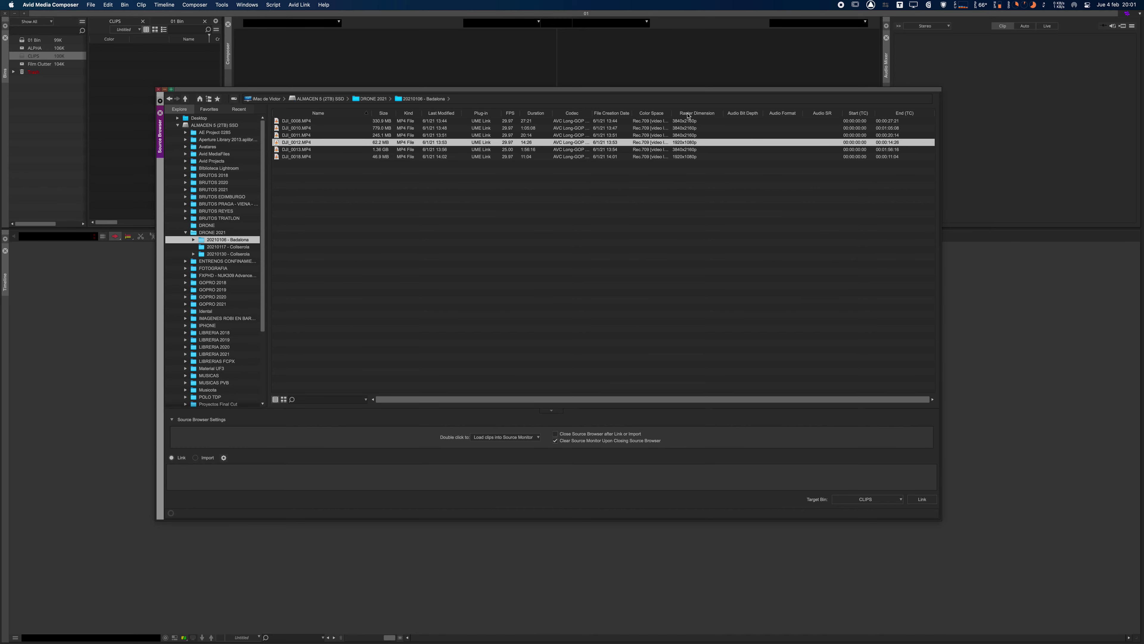
pyautogui.moveTo(695, 89); pyautogui.dragTo(667, 84)
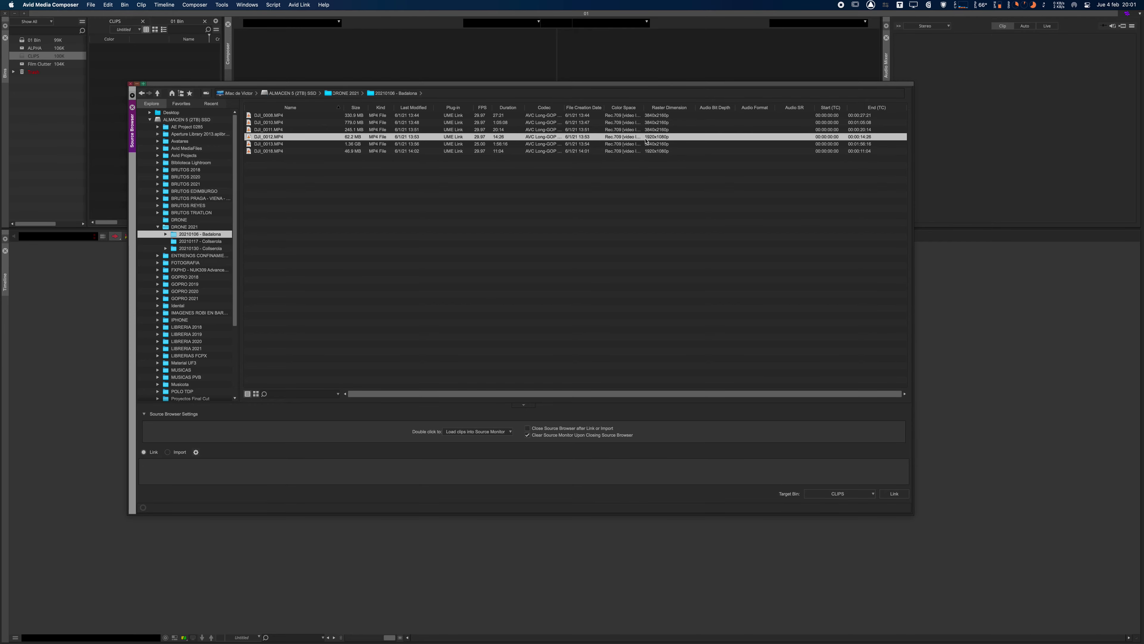
pyautogui.click(654, 129)
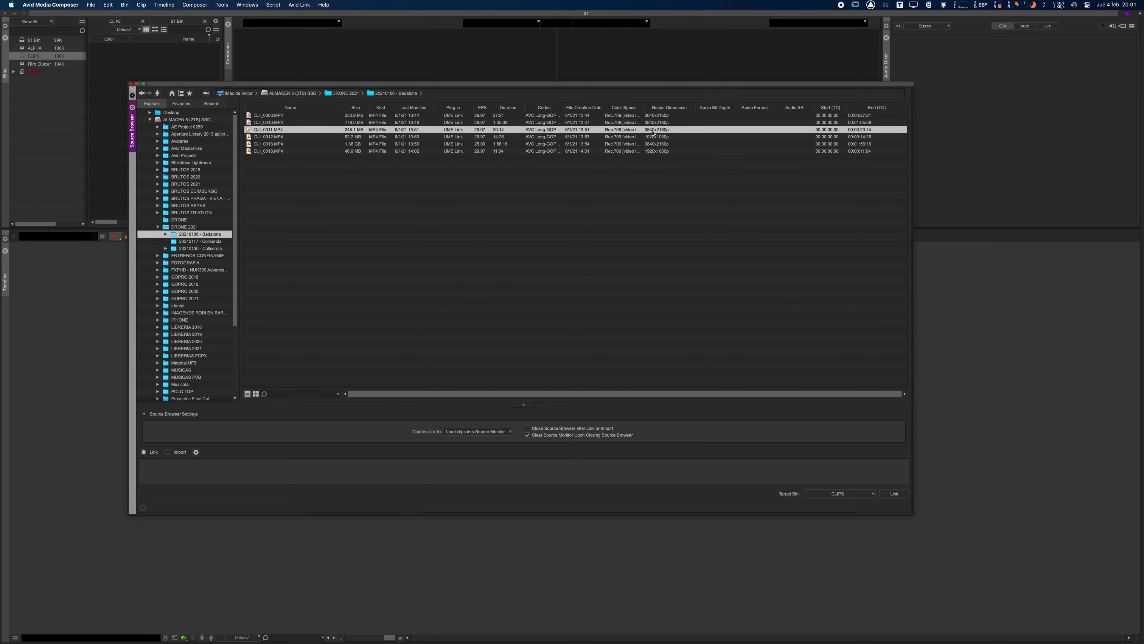
pyautogui.click(653, 121)
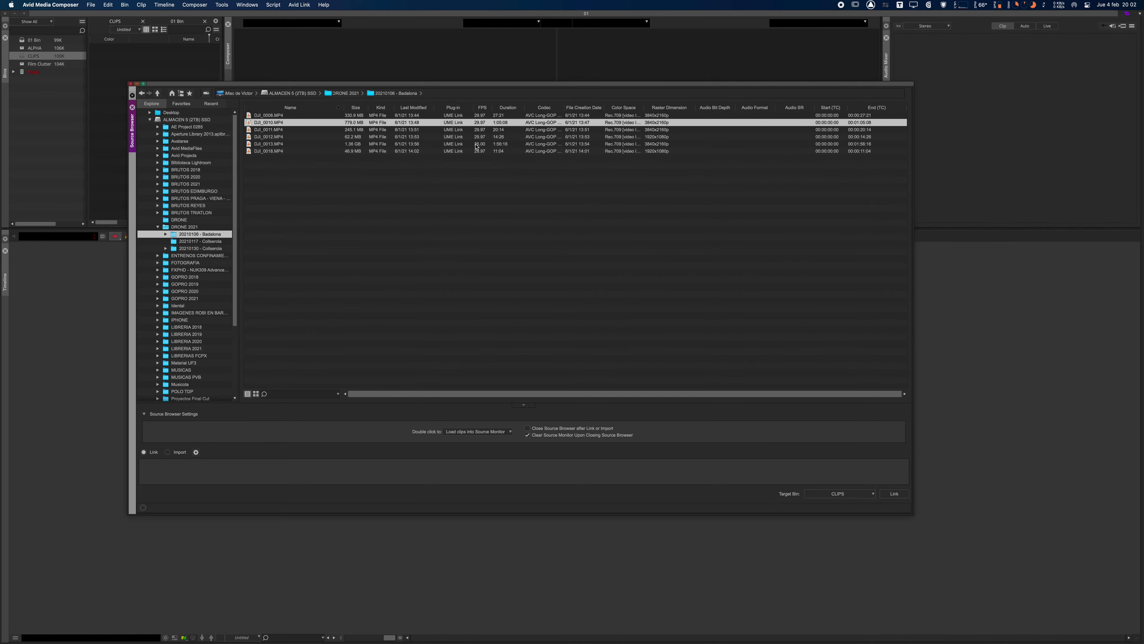
pyautogui.click(478, 136)
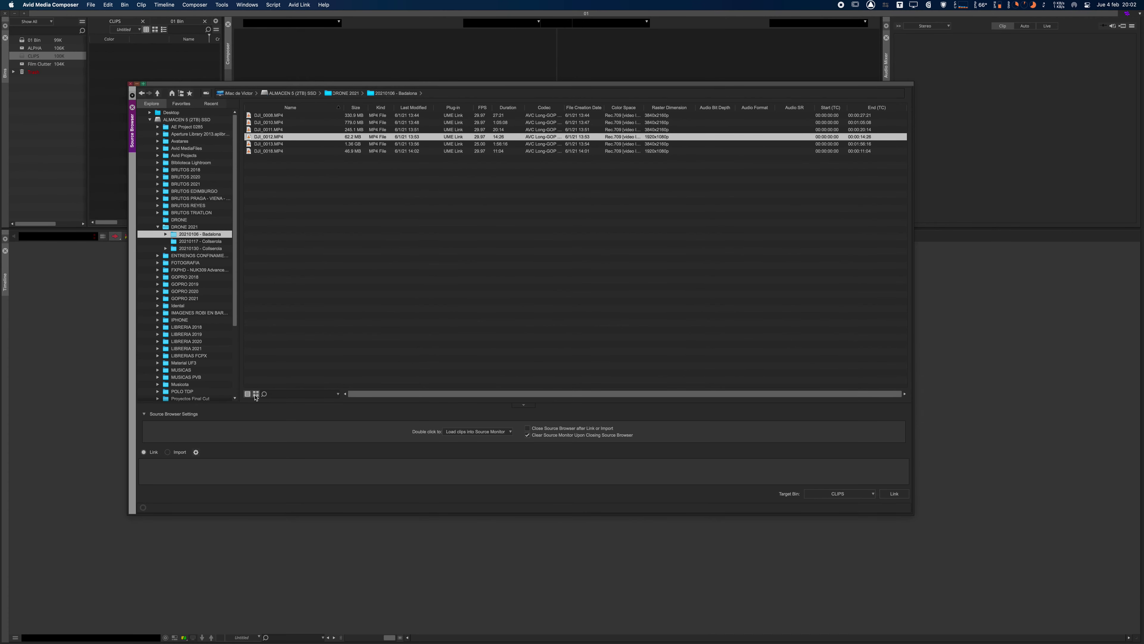
# Preview the folder's clips as thumbnails, then return to the list view with DJI_0012.MP4 selected
pyautogui.click(256, 394)
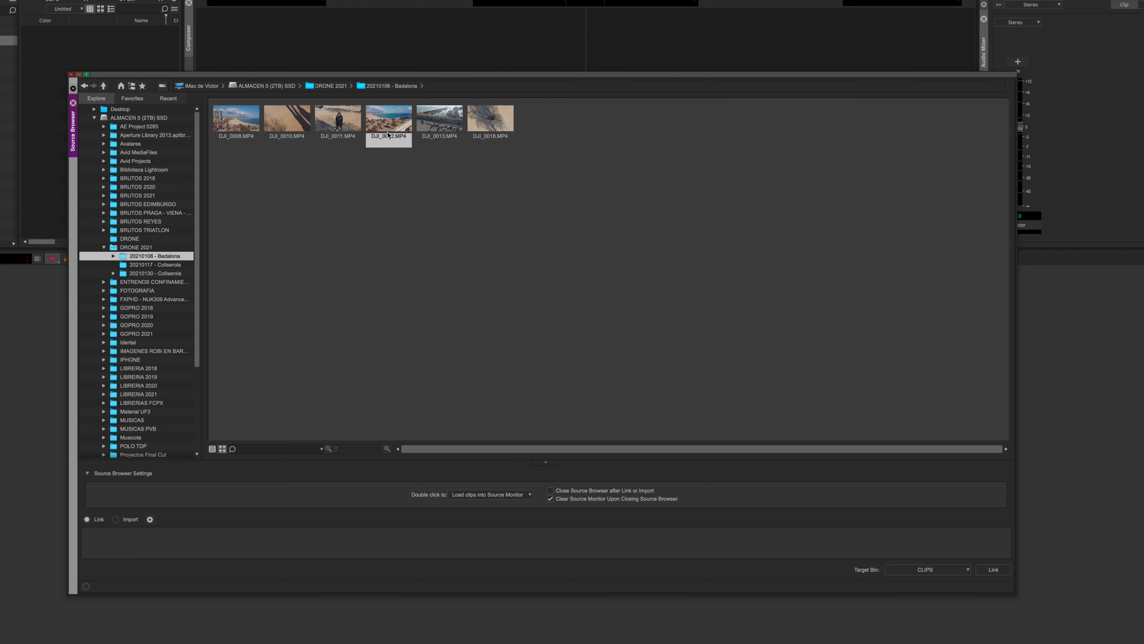
pyautogui.click(212, 448)
pyautogui.click(234, 130)
pyautogui.click(235, 138)
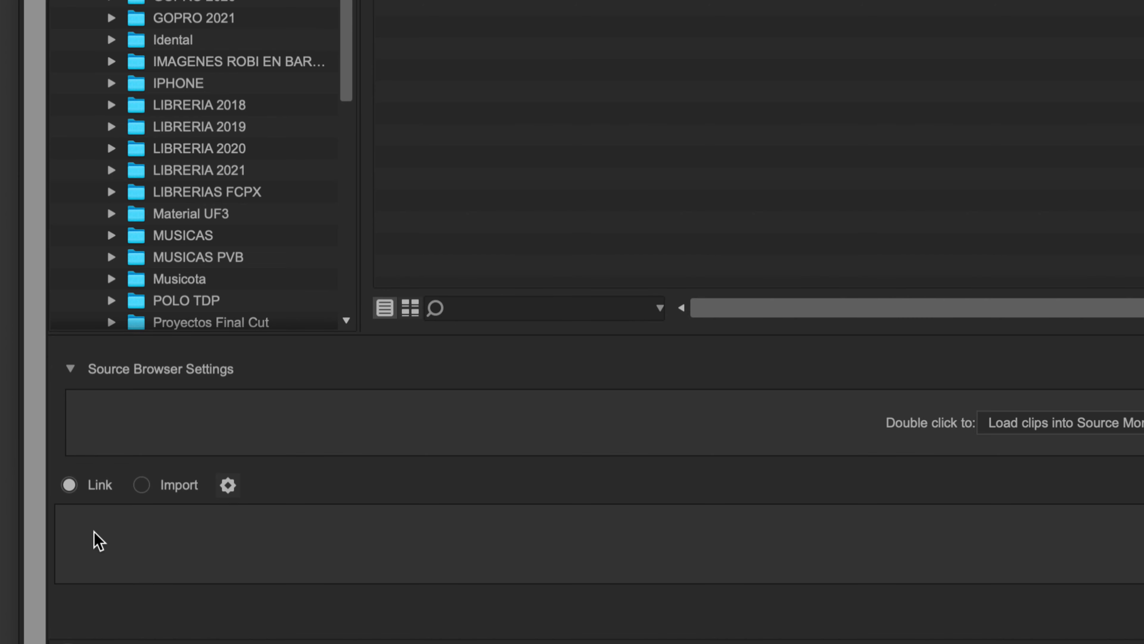
# Compare the Link and Import options of the Source Browser, ending on Link
pyautogui.click(140, 487)
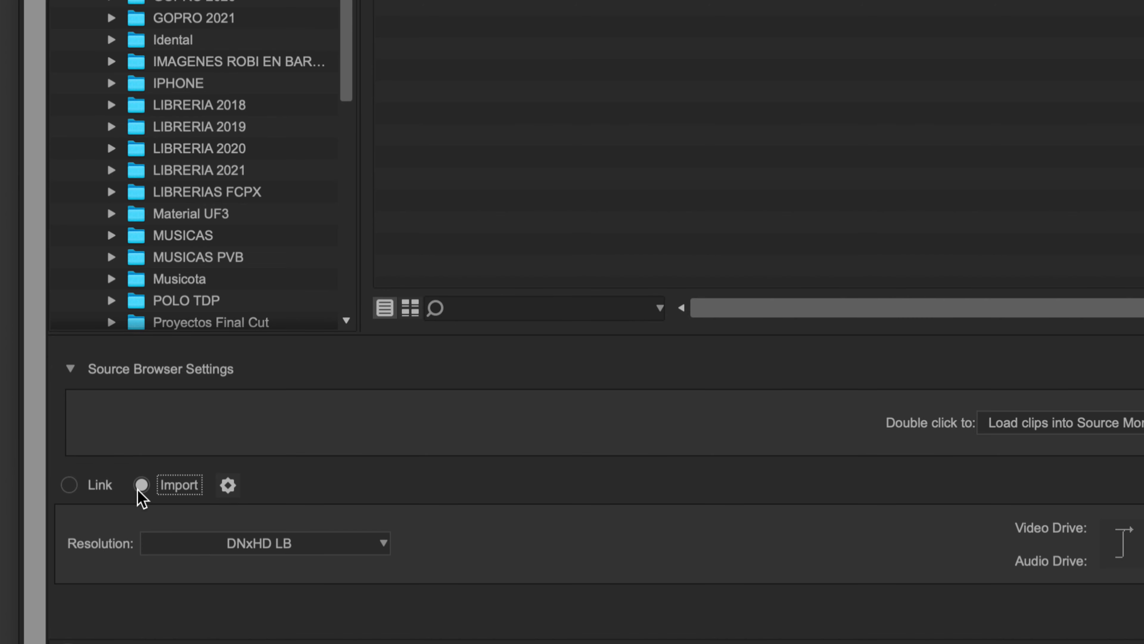
pyautogui.click(83, 489)
pyautogui.click(131, 487)
pyautogui.click(82, 487)
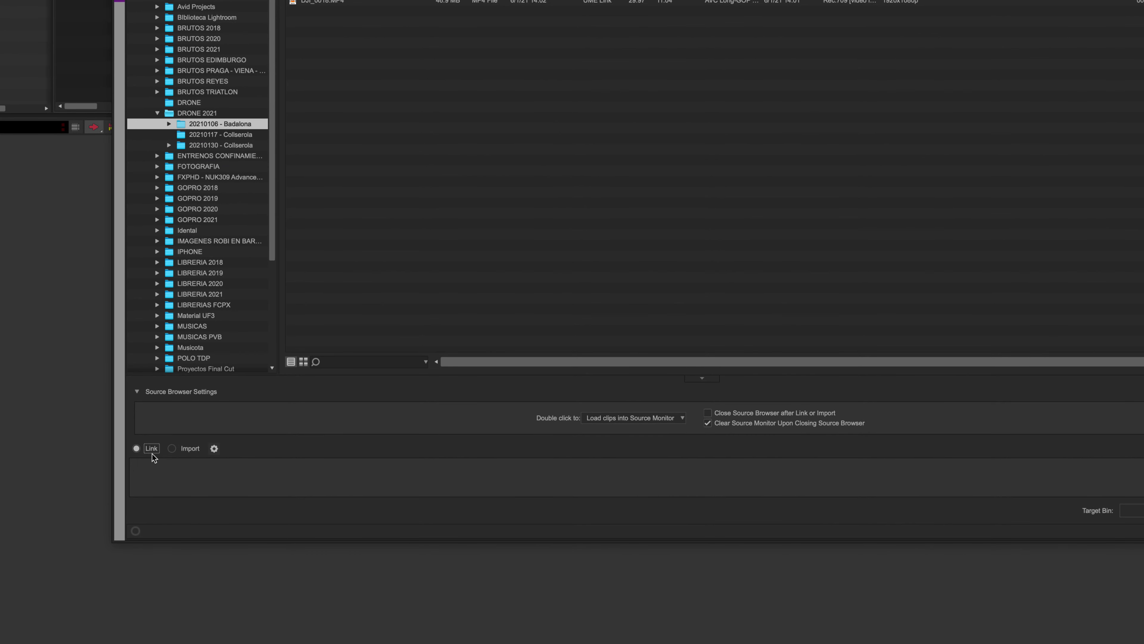
# Set the Source Browser to Import, review the available resolutions and choose ALMACEN 5 (2TB) SSD as the video drive
pyautogui.click(186, 451)
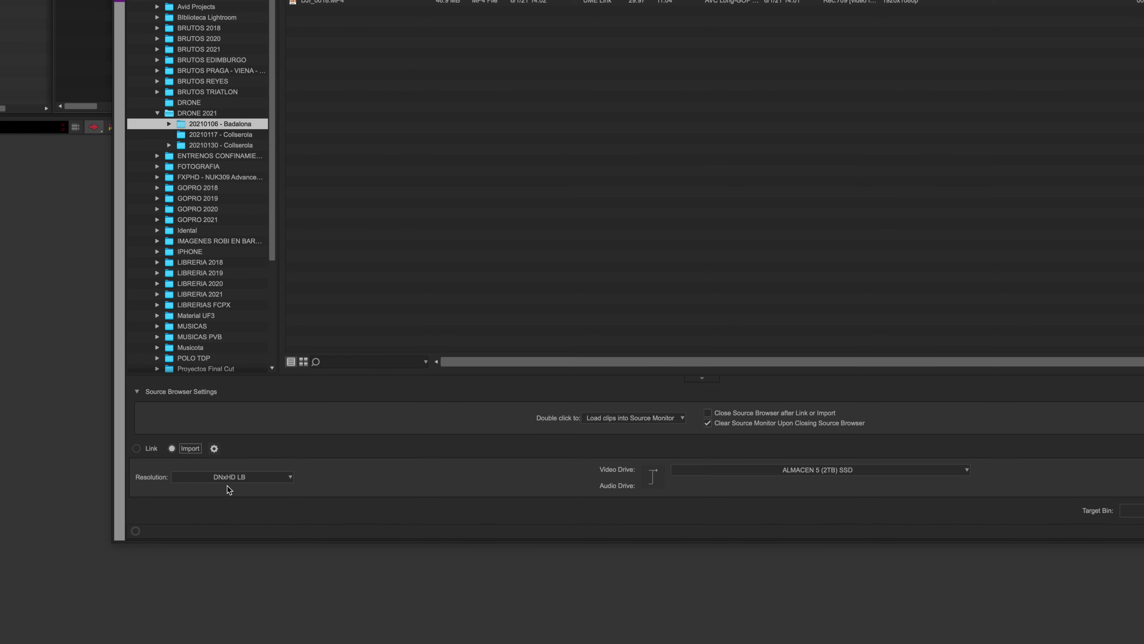
pyautogui.click(230, 476)
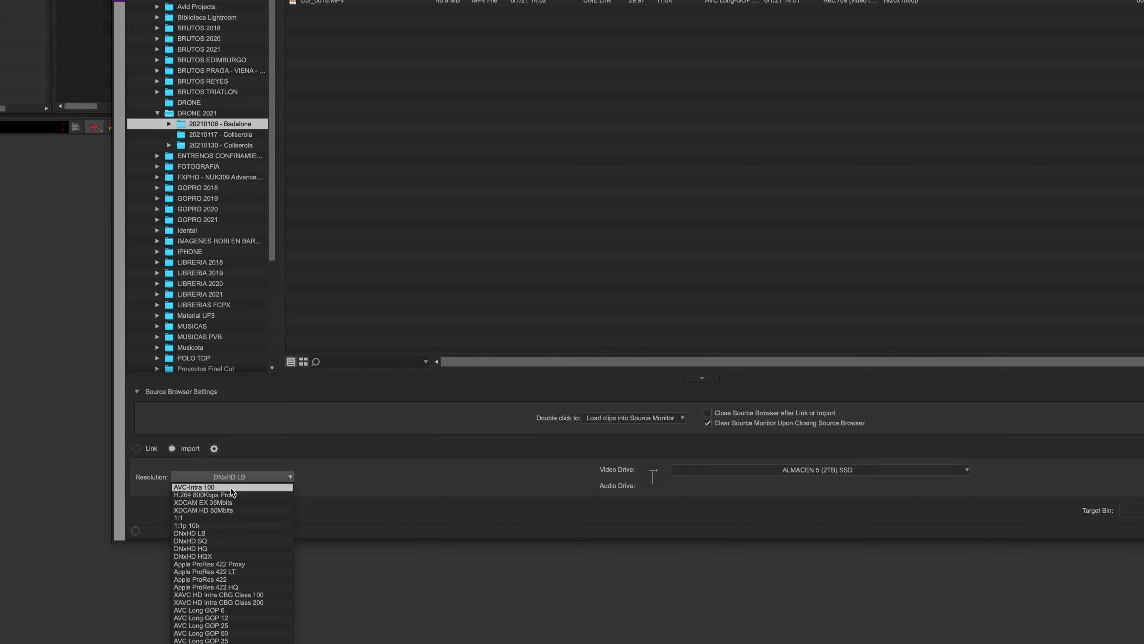
pyautogui.click(353, 474)
pyautogui.click(768, 468)
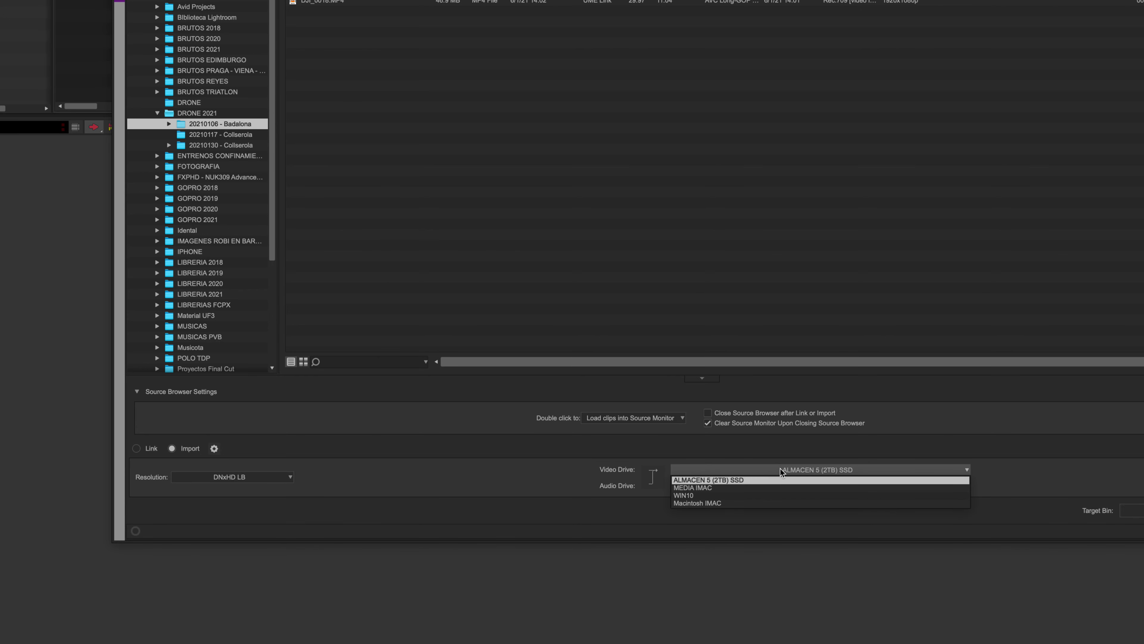
pyautogui.click(731, 479)
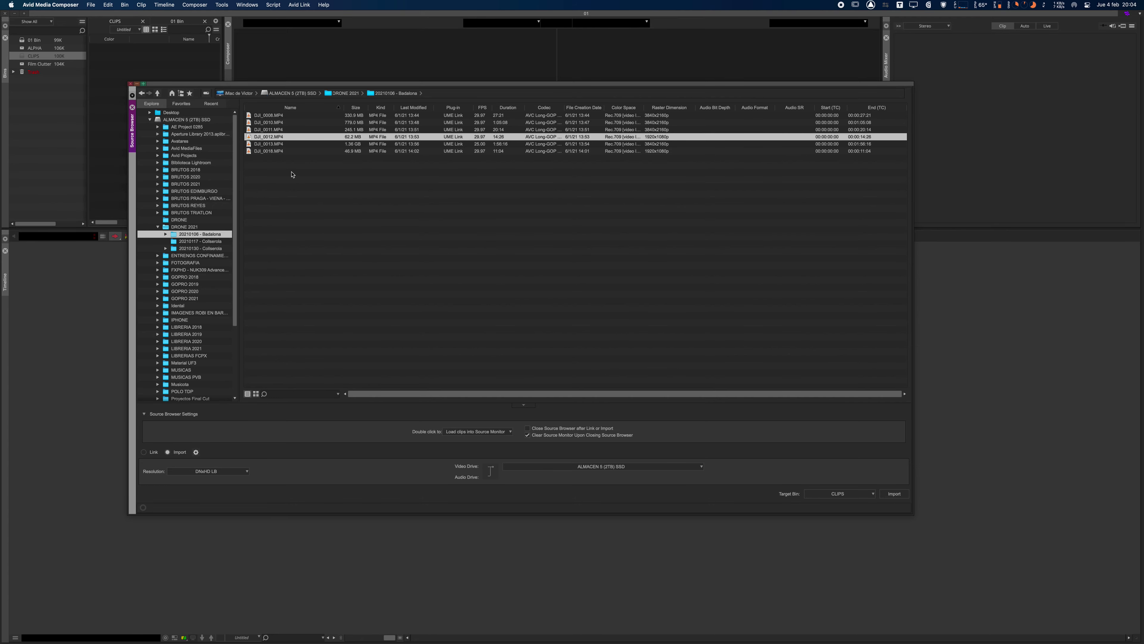
# Try to import DJI_0012.MP4 into the CLIPS bin at DNxHD LB resolution
pyautogui.moveTo(335, 85); pyautogui.dragTo(350, 95)
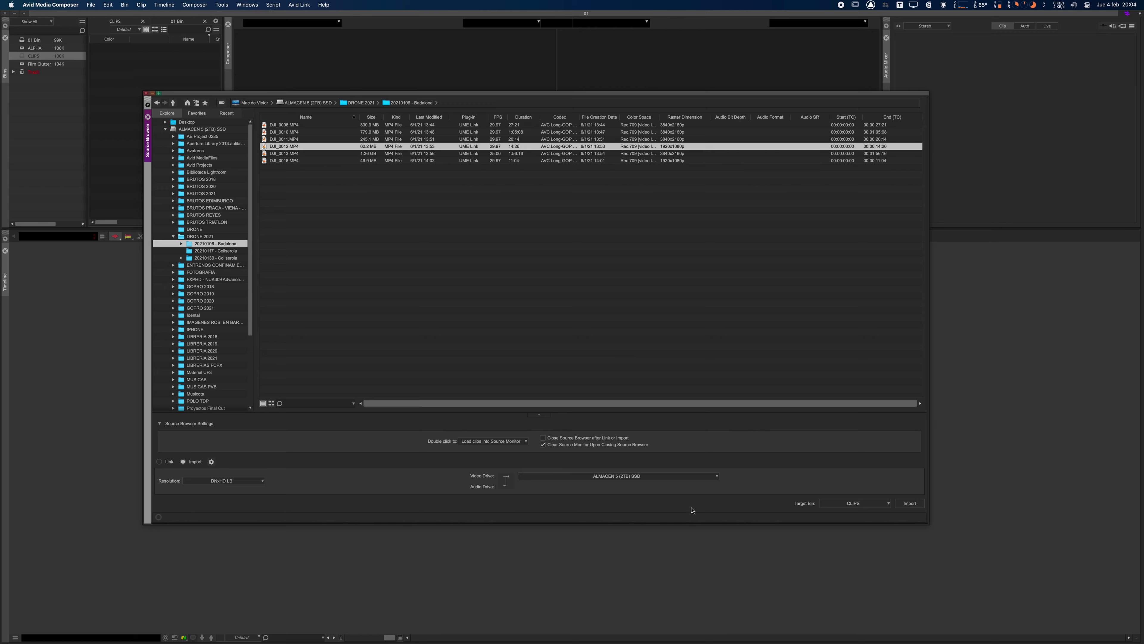
pyautogui.click(910, 504)
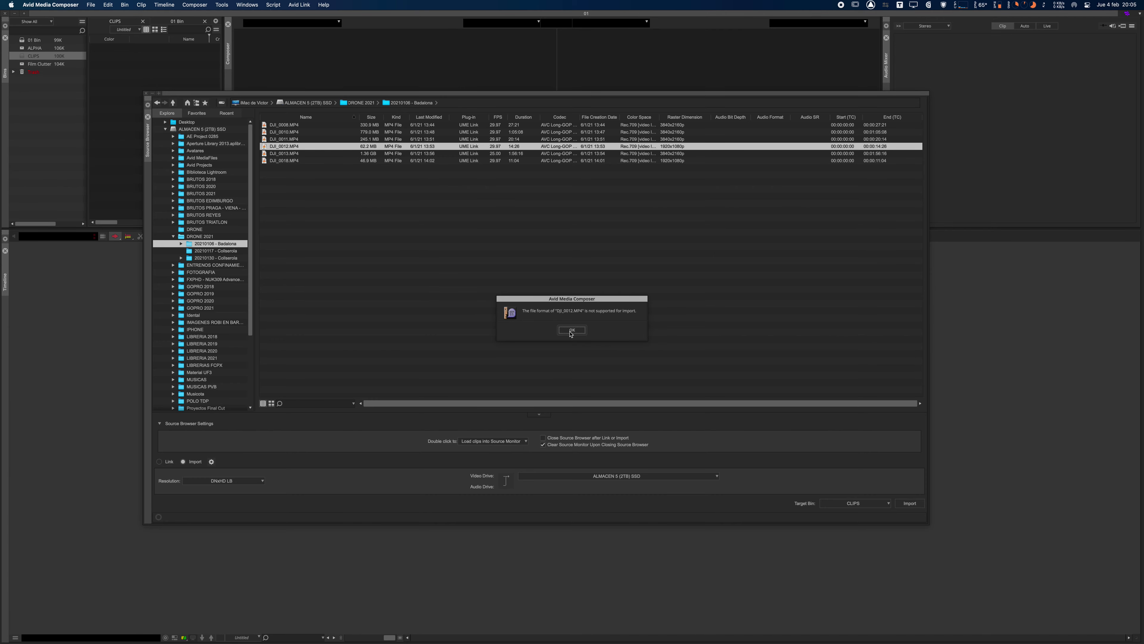
pyautogui.click(560, 329)
pyautogui.click(539, 326)
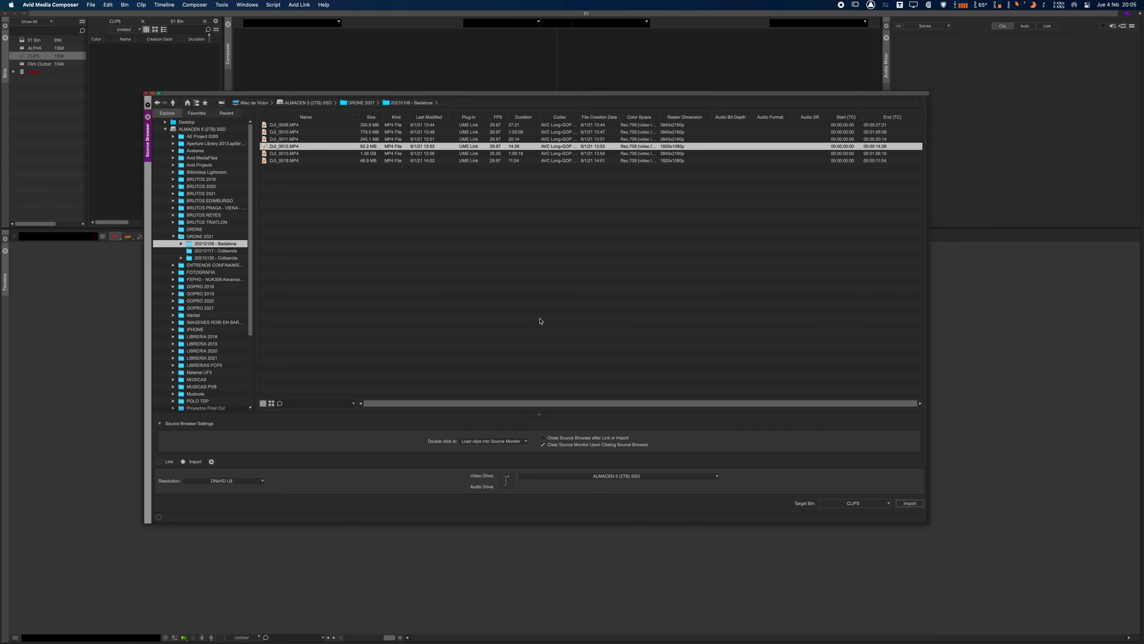
# Link DJI_0012.MP4 to the CLIPS bin instead of importing it, and close the Source Browser
pyautogui.click(159, 461)
pyautogui.click(912, 503)
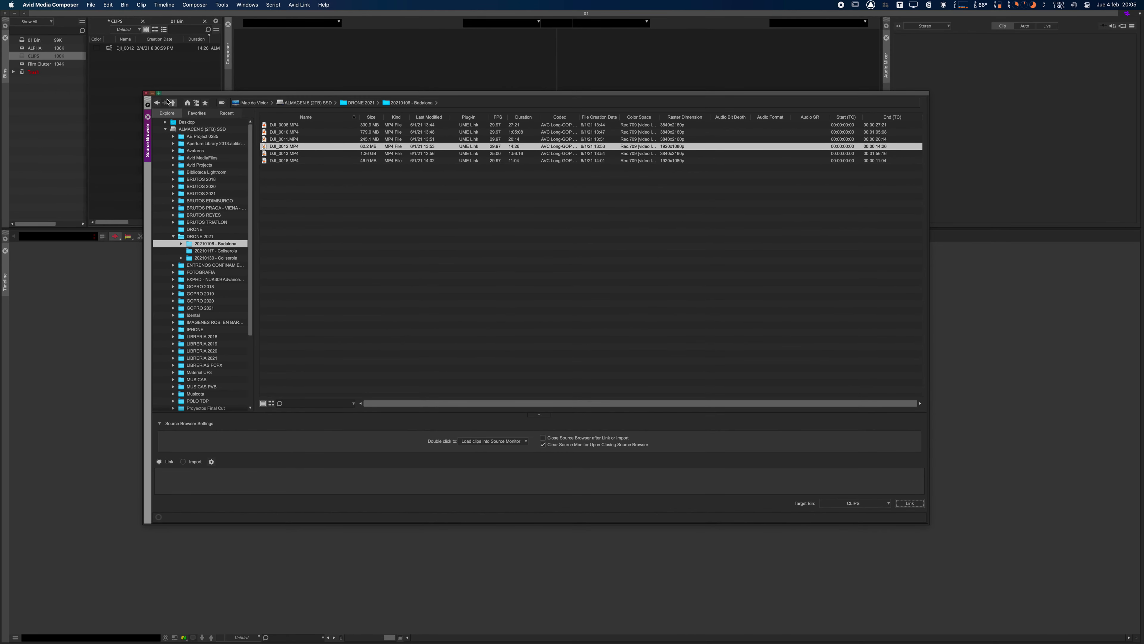
pyautogui.click(145, 94)
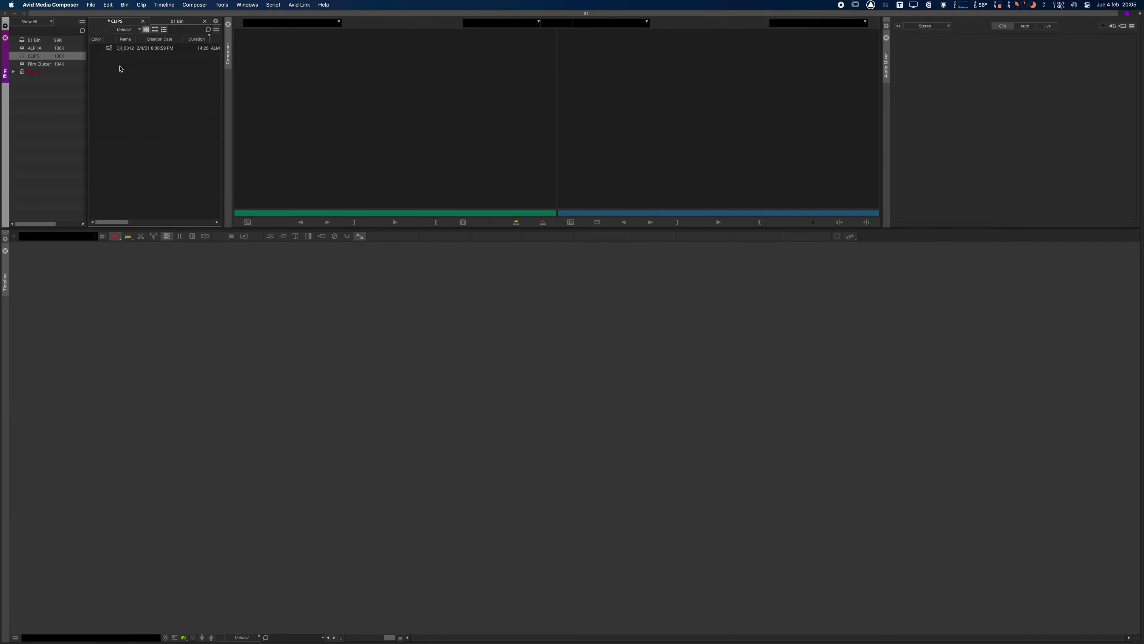
# Load the linked DJI_0012 clip in the source monitor and play it from different points
pyautogui.doubleClick(109, 47)
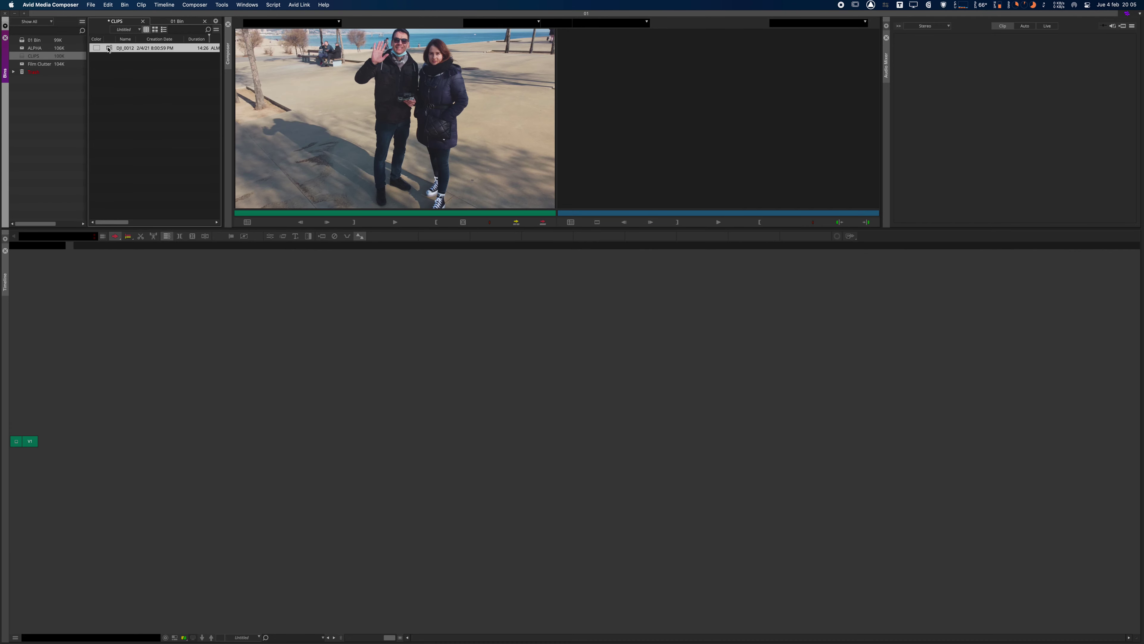
pyautogui.click(283, 216)
pyautogui.press('space')
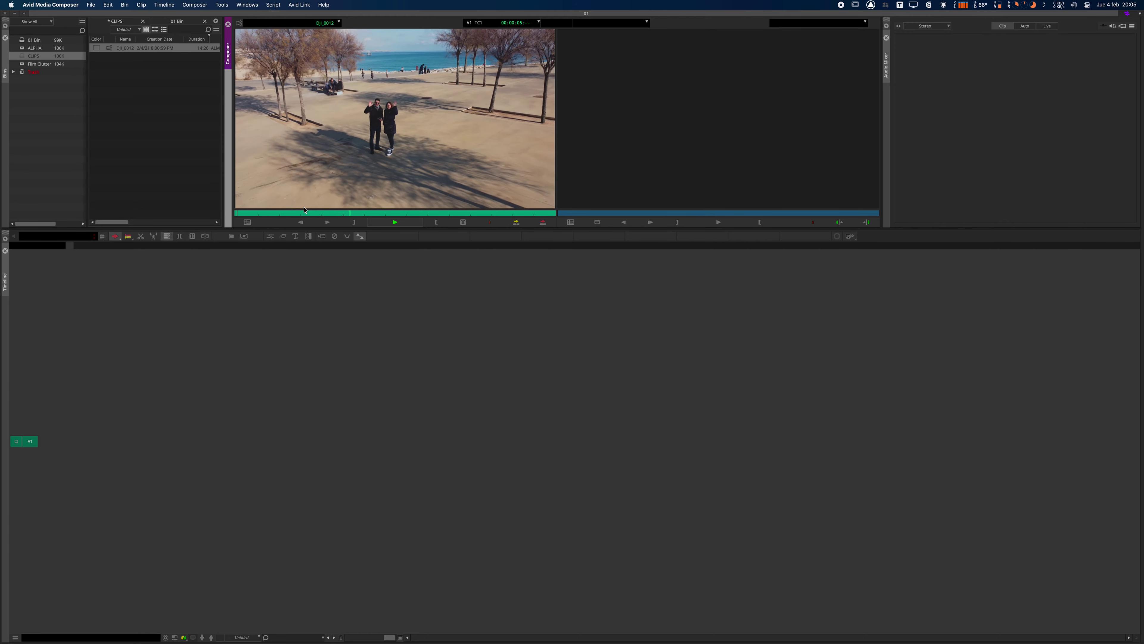
pyautogui.press('space')
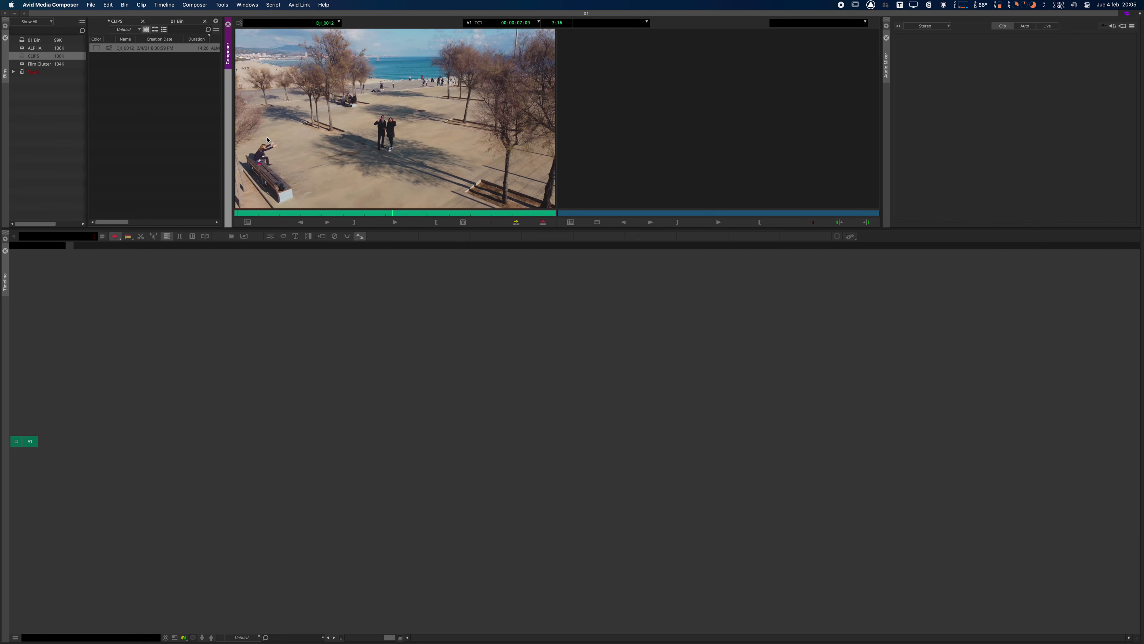
pyautogui.click(302, 212)
pyautogui.press('space')
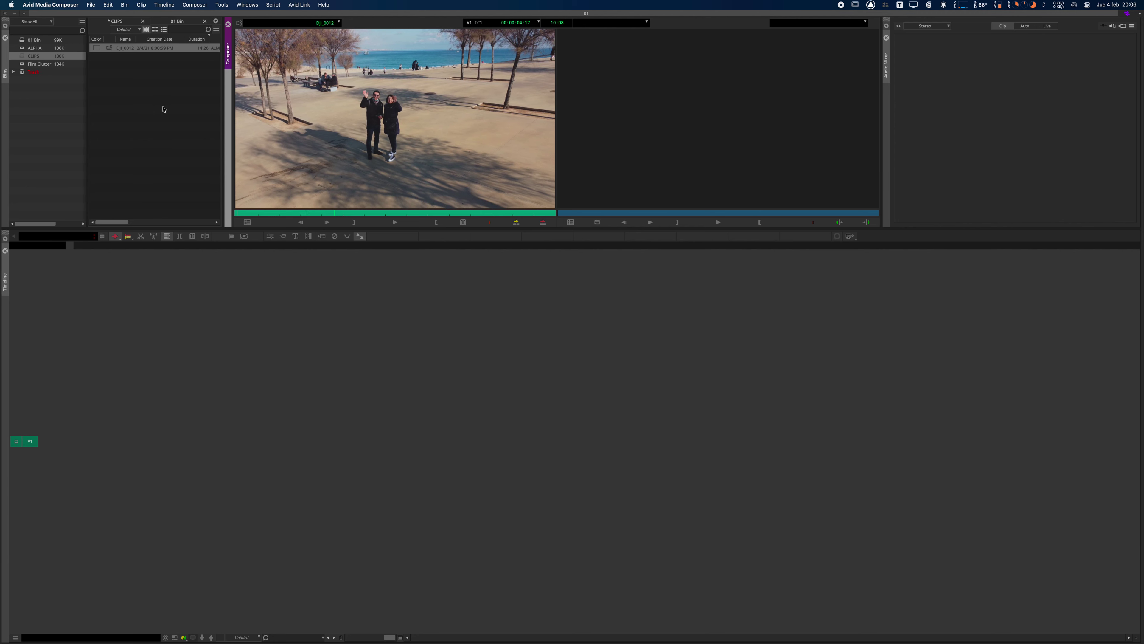
# Open Consolidate/Transcode for the linked DJI_0012 clip and review the target video resolutions, keeping DNxHD LB
pyautogui.click(115, 74)
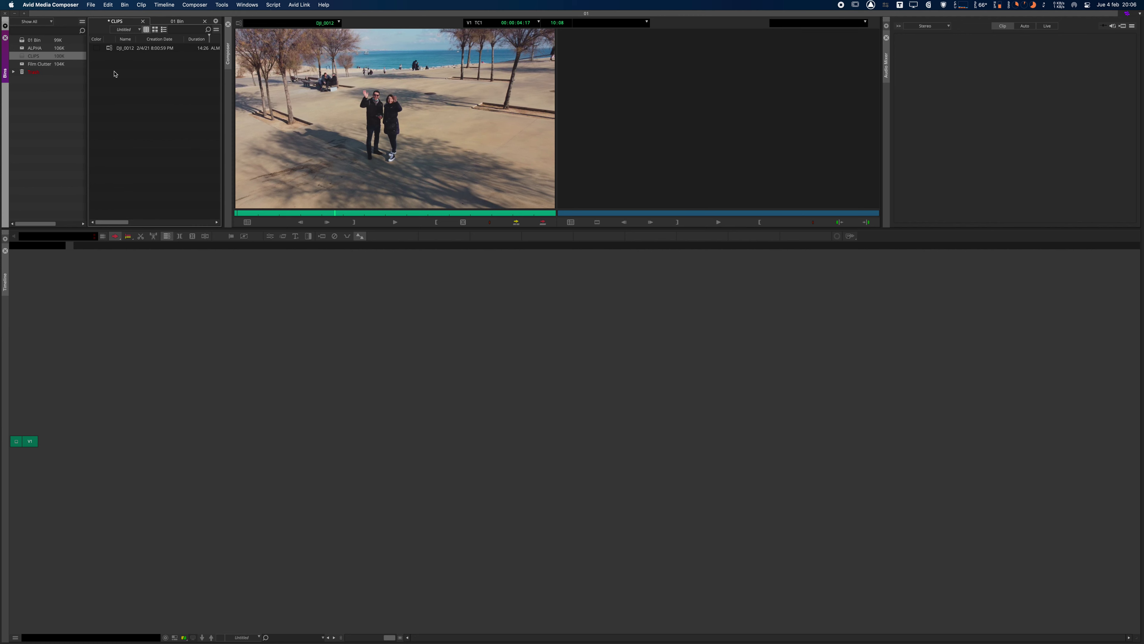
pyautogui.click(112, 48)
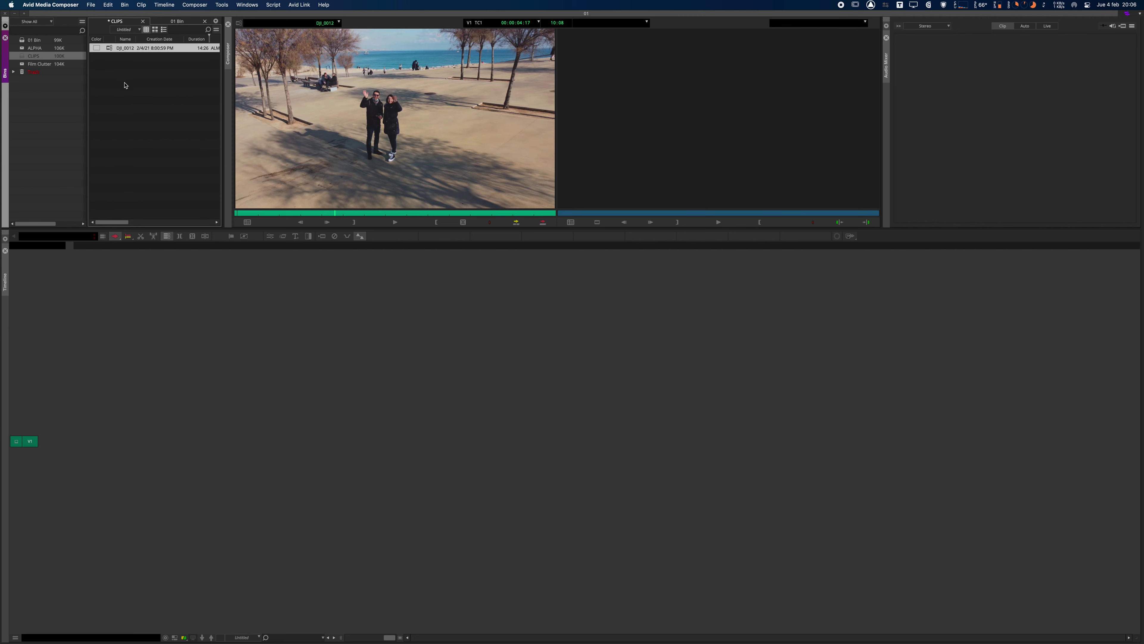
pyautogui.rightClick(108, 49)
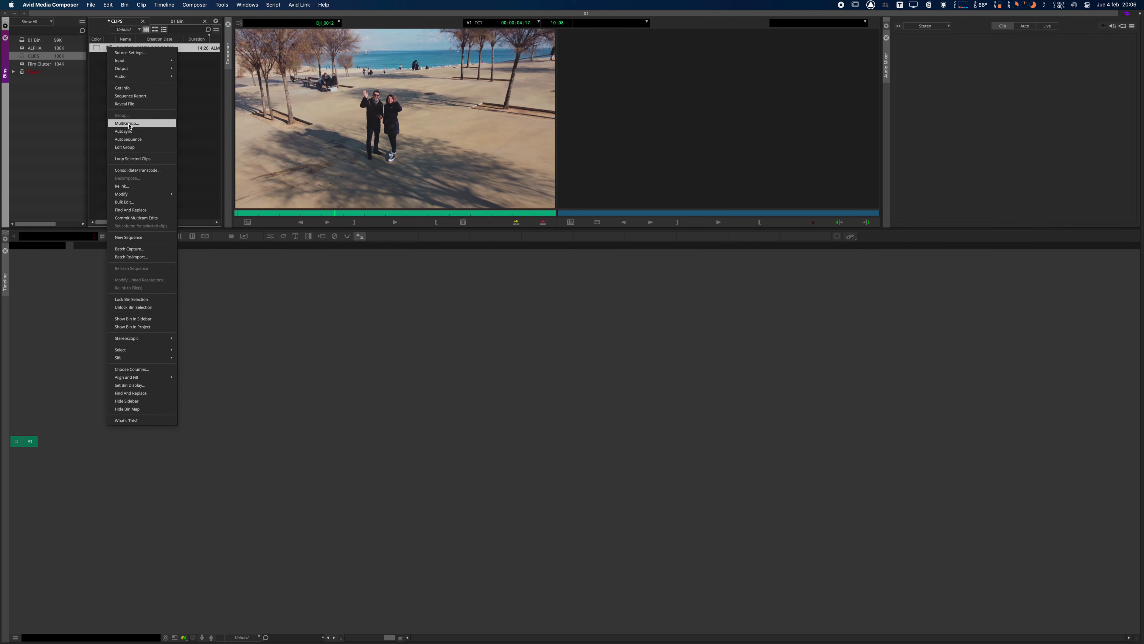
pyautogui.click(140, 173)
pyautogui.moveTo(514, 188); pyautogui.dragTo(348, 169)
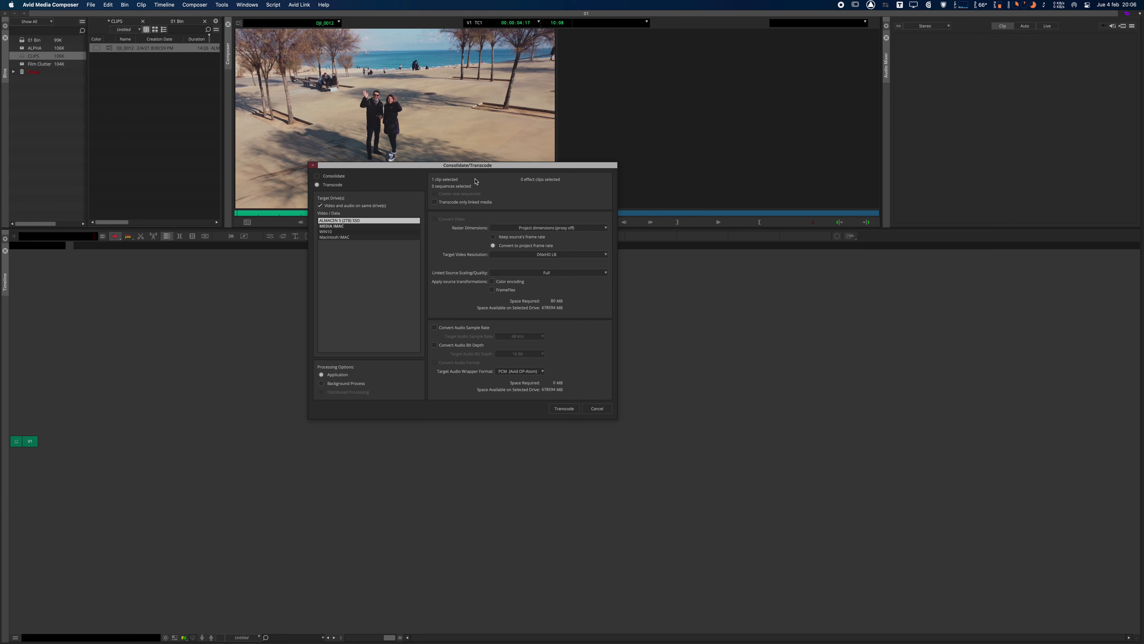
pyautogui.moveTo(331, 180)
pyautogui.moveTo(391, 164); pyautogui.dragTo(329, 158)
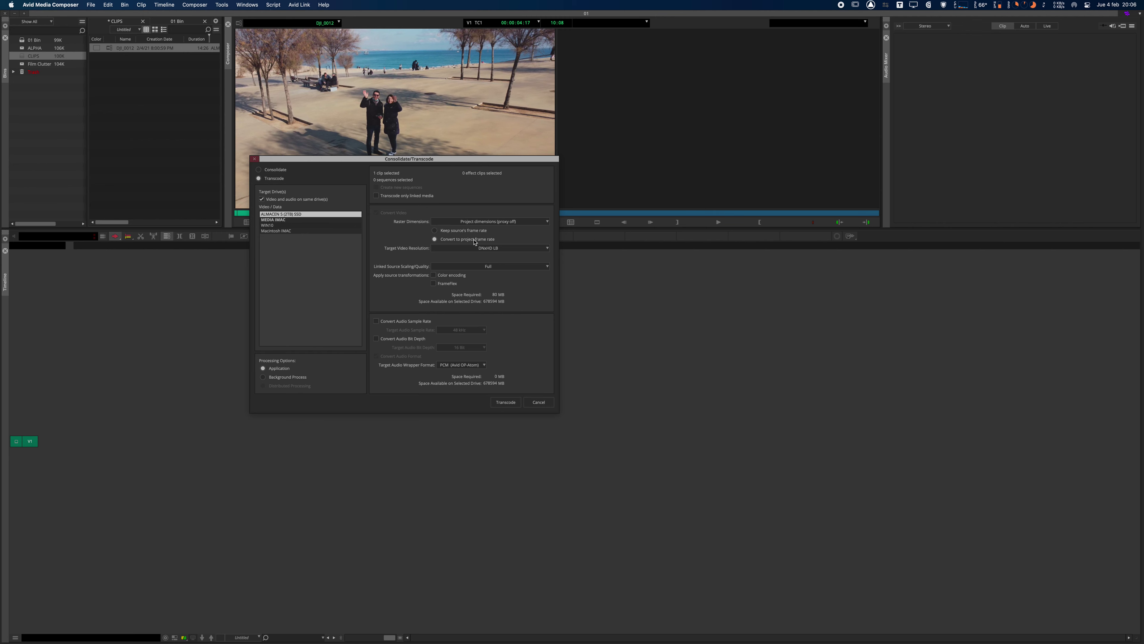
pyautogui.click(478, 248)
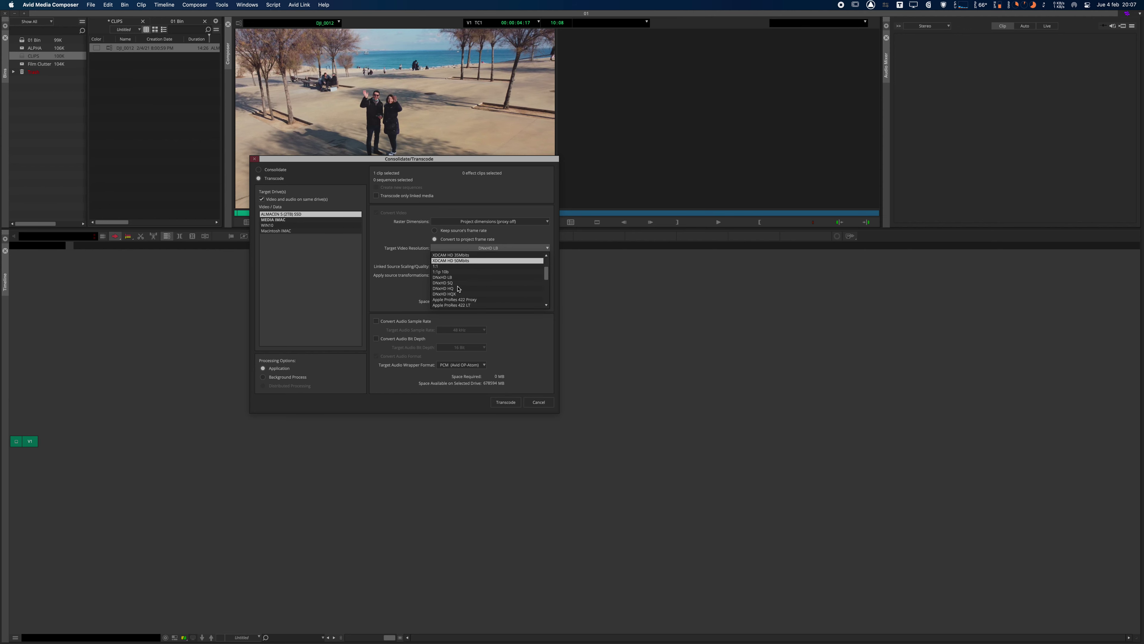
pyautogui.click(510, 291)
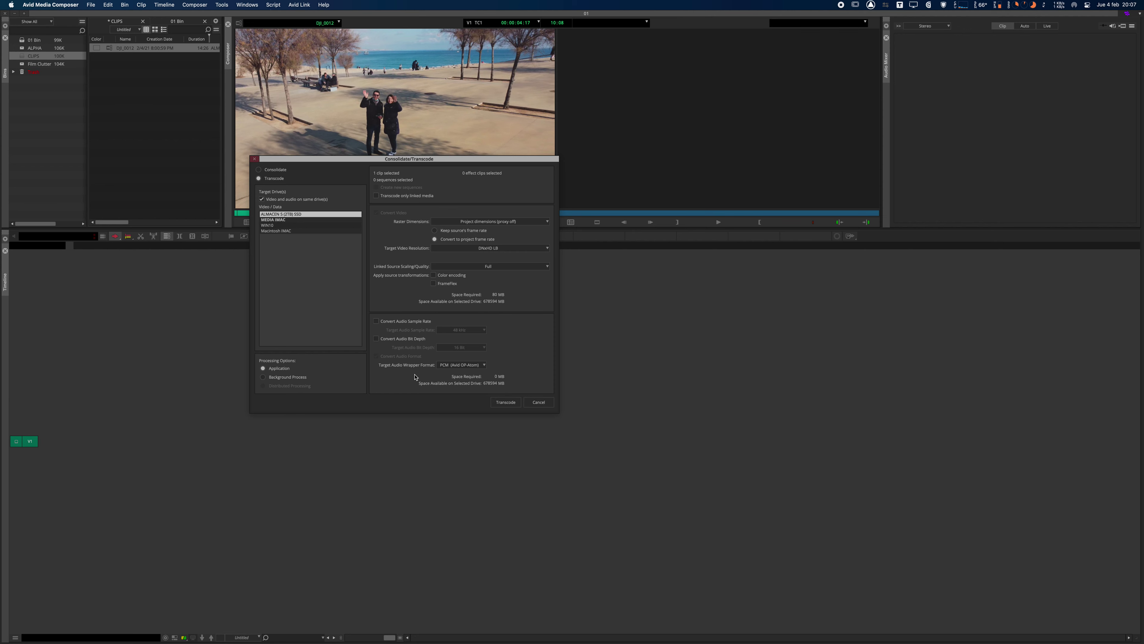
# Transcode DJI_0012 at DNxHD LB to ALMACEN 5 (2TB) SSD, converting it to the project's edit rate
pyautogui.click(410, 321)
pyautogui.click(391, 338)
pyautogui.click(390, 320)
pyautogui.click(390, 338)
pyautogui.click(506, 402)
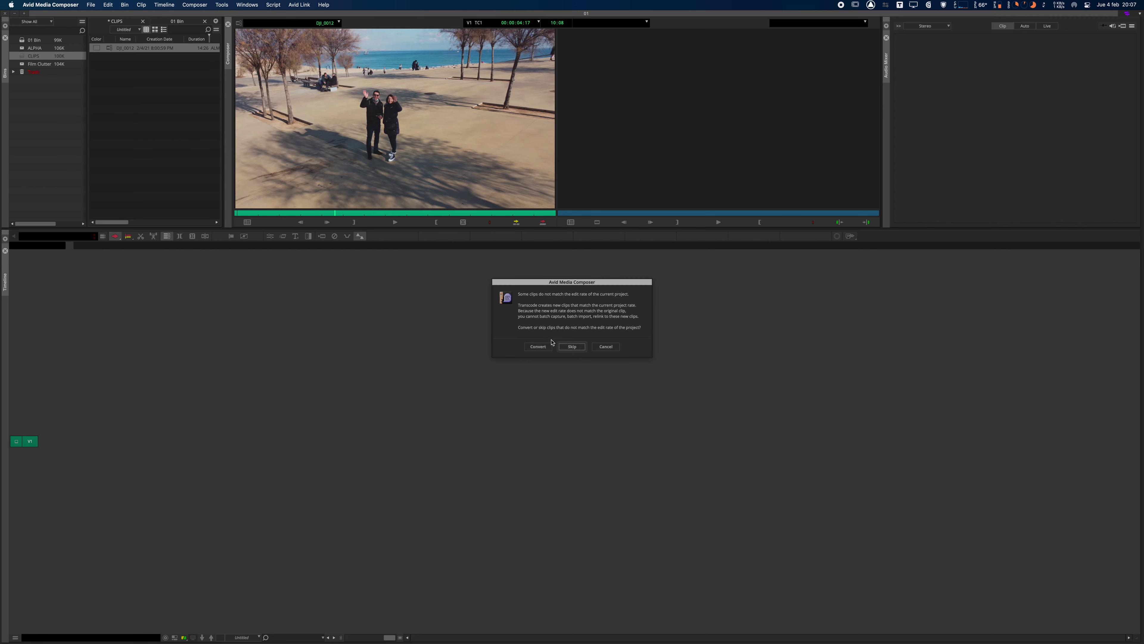
pyautogui.moveTo(586, 283); pyautogui.dragTo(533, 261)
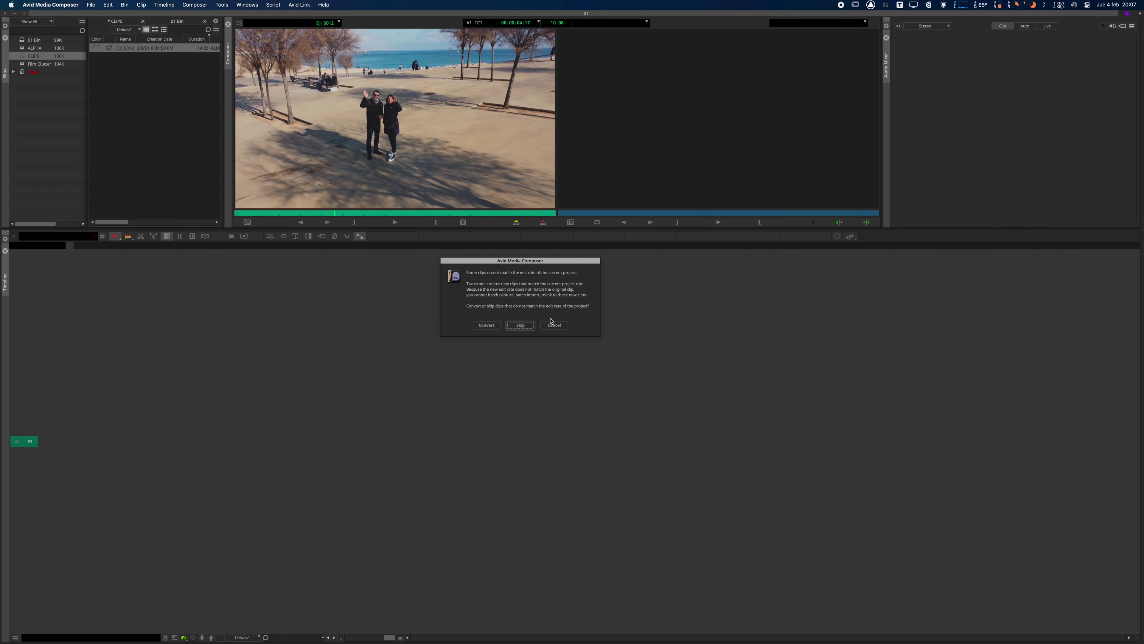
pyautogui.click(487, 325)
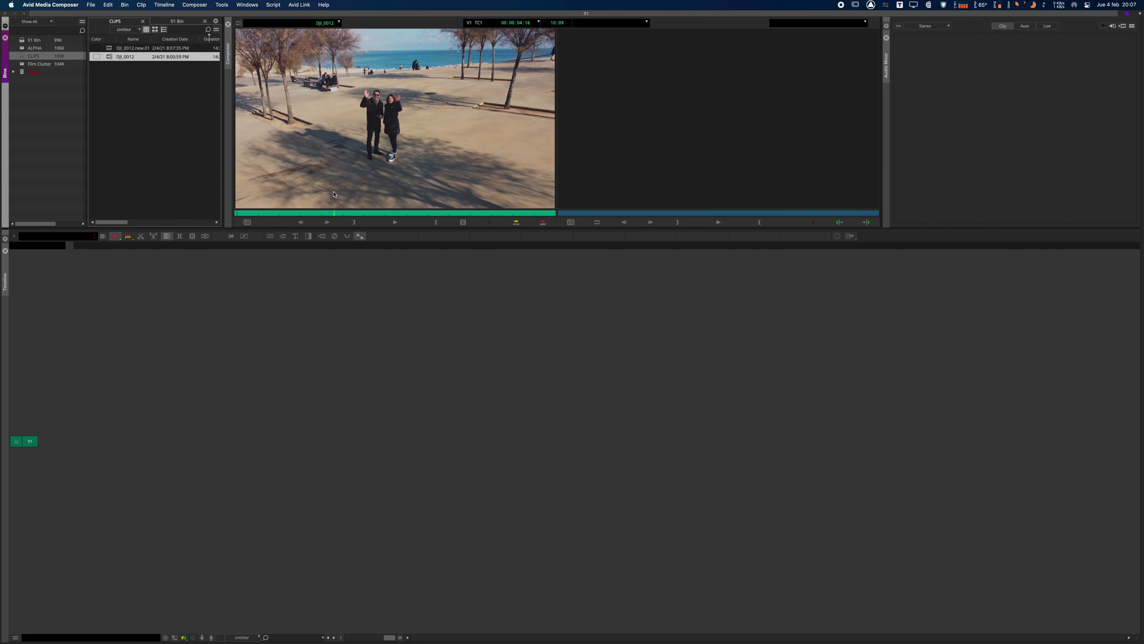
# Select the transcoded DJI_0012.new.01 and the linked DJI_0012 in turn to compare their clip icons in the bin
pyautogui.click(135, 79)
pyautogui.click(111, 51)
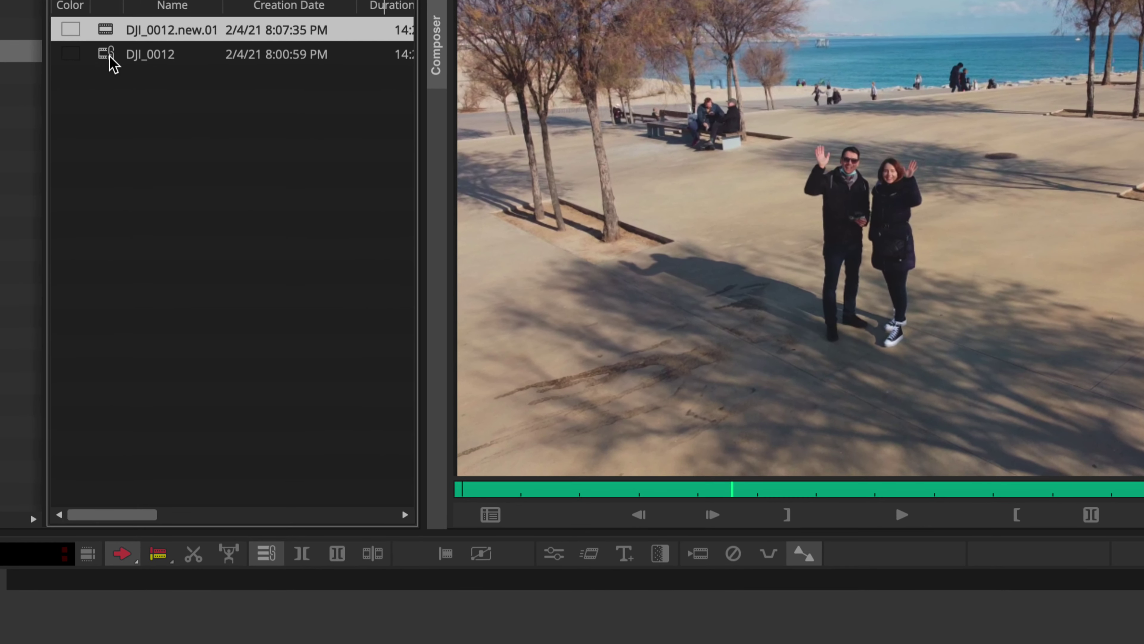
pyautogui.click(111, 57)
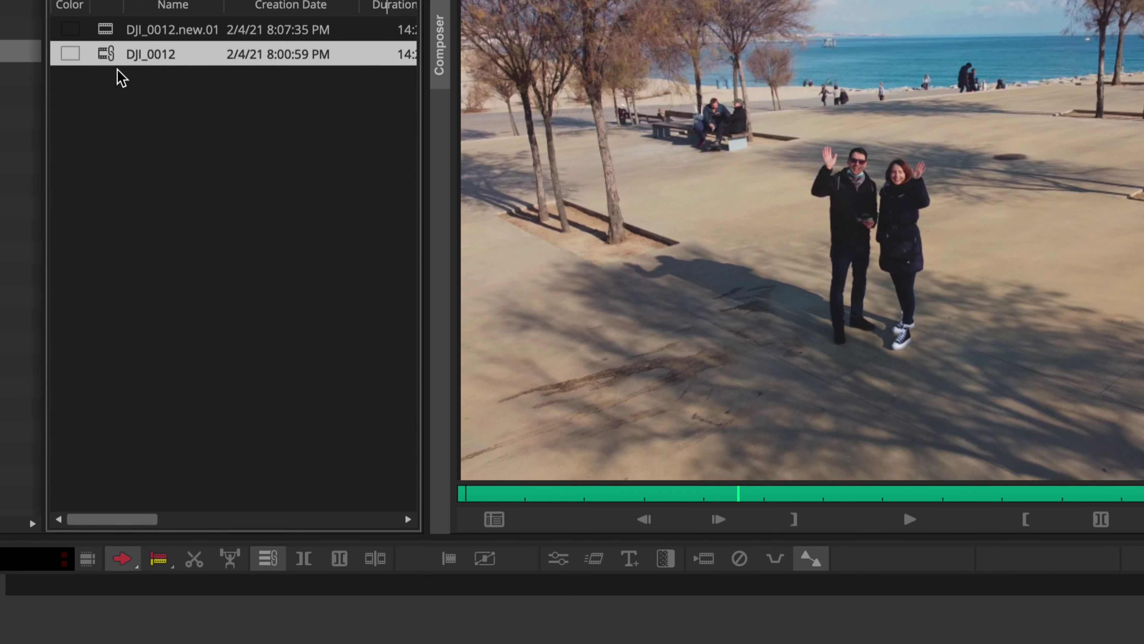
pyautogui.click(113, 36)
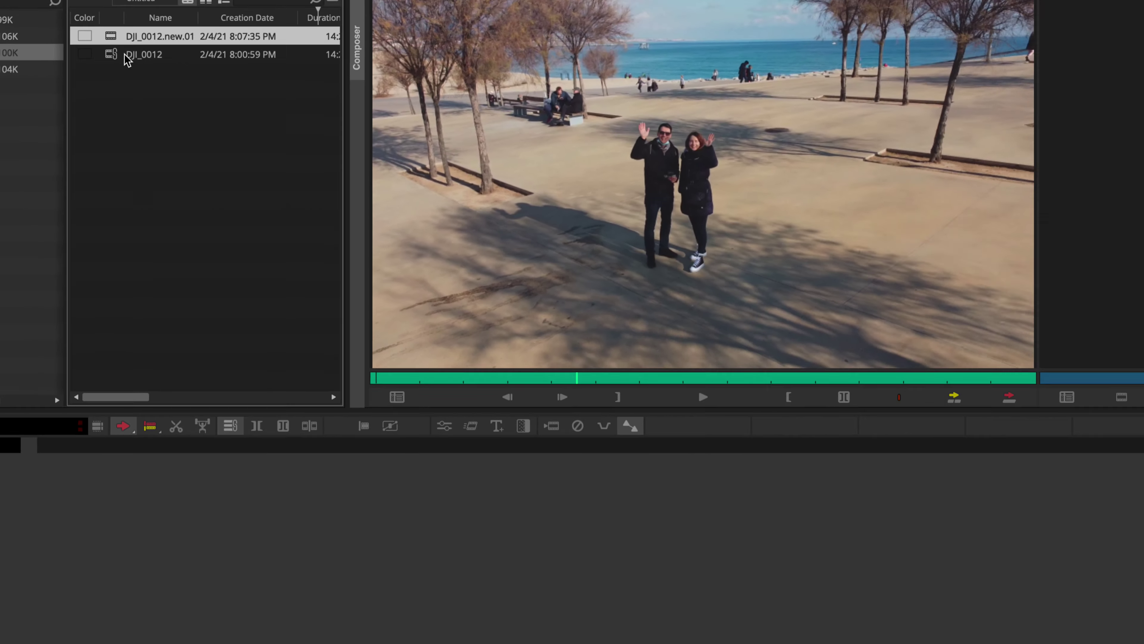
pyautogui.click(118, 57)
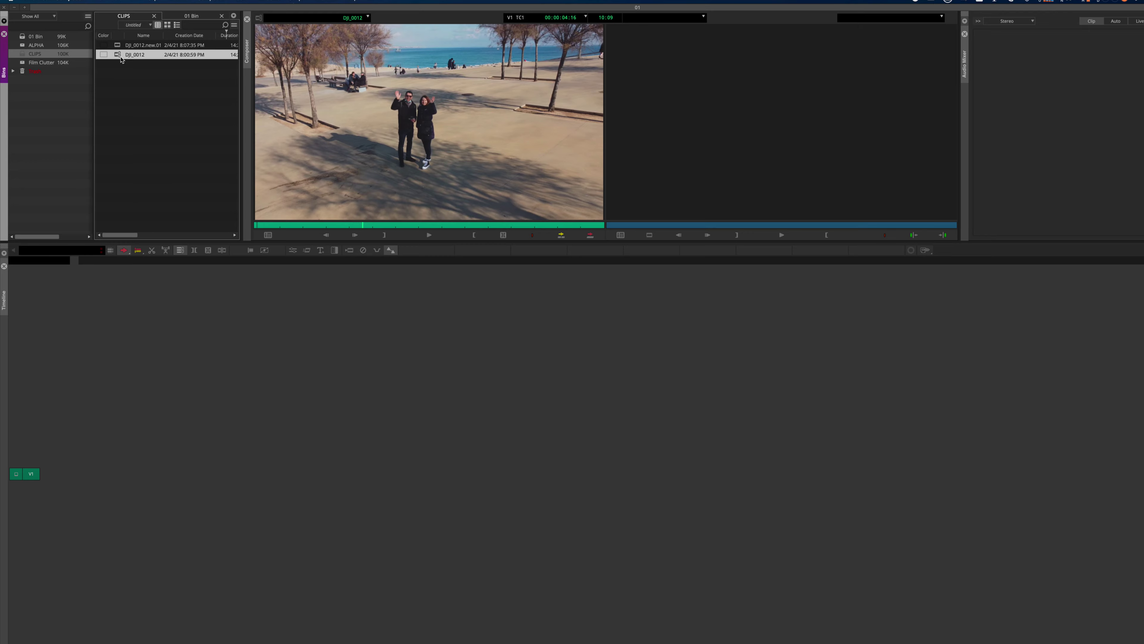
# Play and scrub the linked DJI_0012 and the transcoded DJI_0012.new.01 in the source monitor to compare their playback
pyautogui.click(333, 135)
pyautogui.press('l')
pyautogui.click(388, 213)
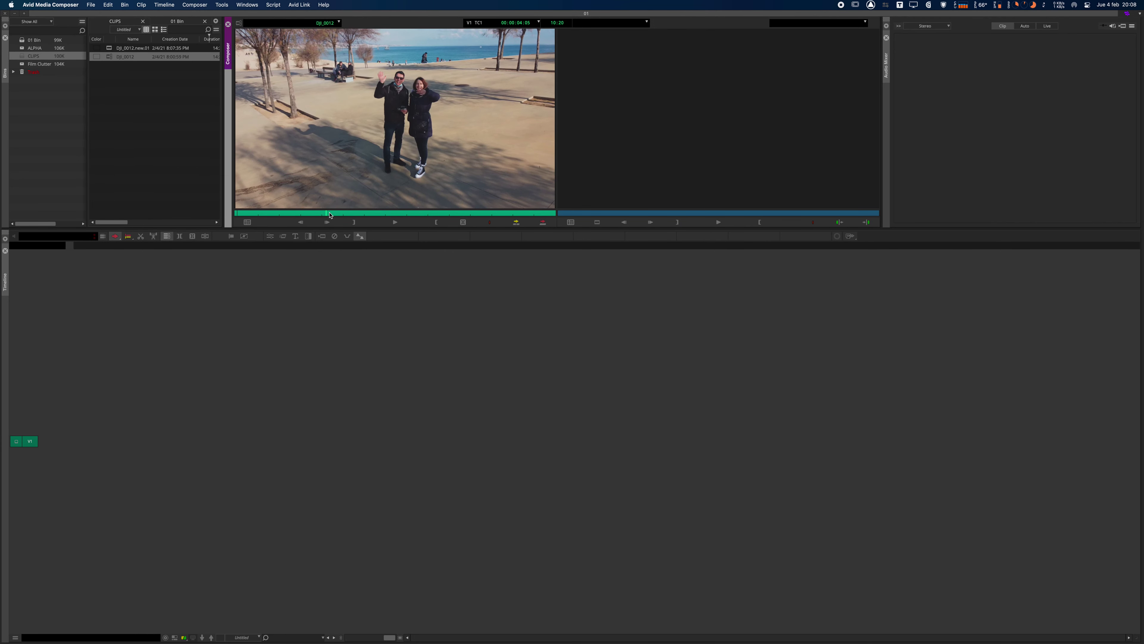
pyautogui.press('l')
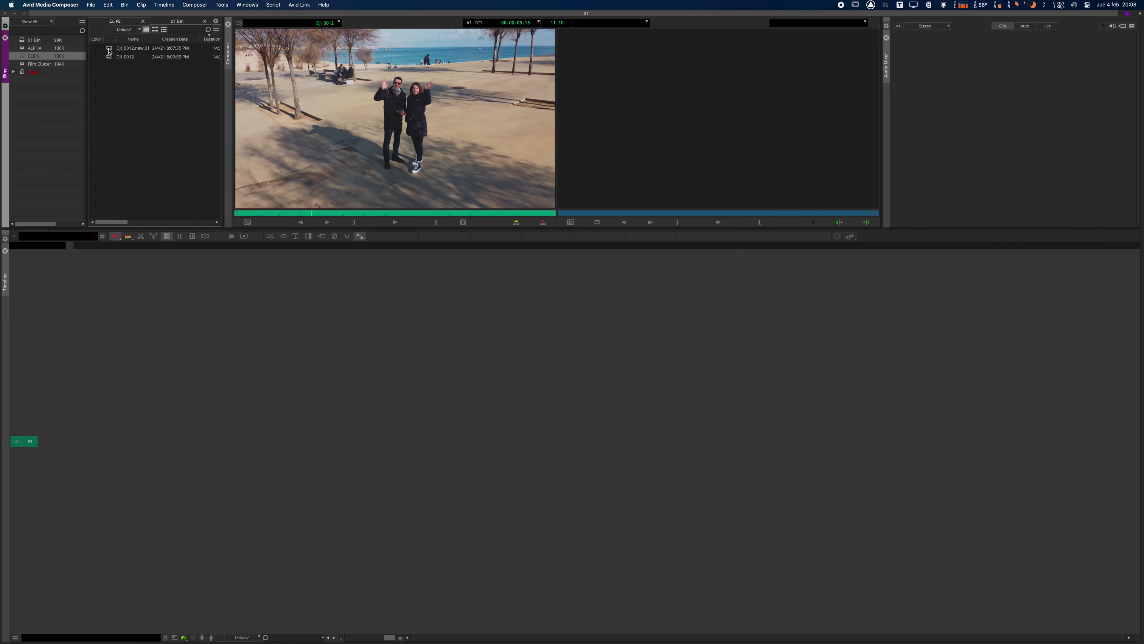
pyautogui.doubleClick(108, 48)
pyautogui.moveTo(327, 214); pyautogui.dragTo(402, 214)
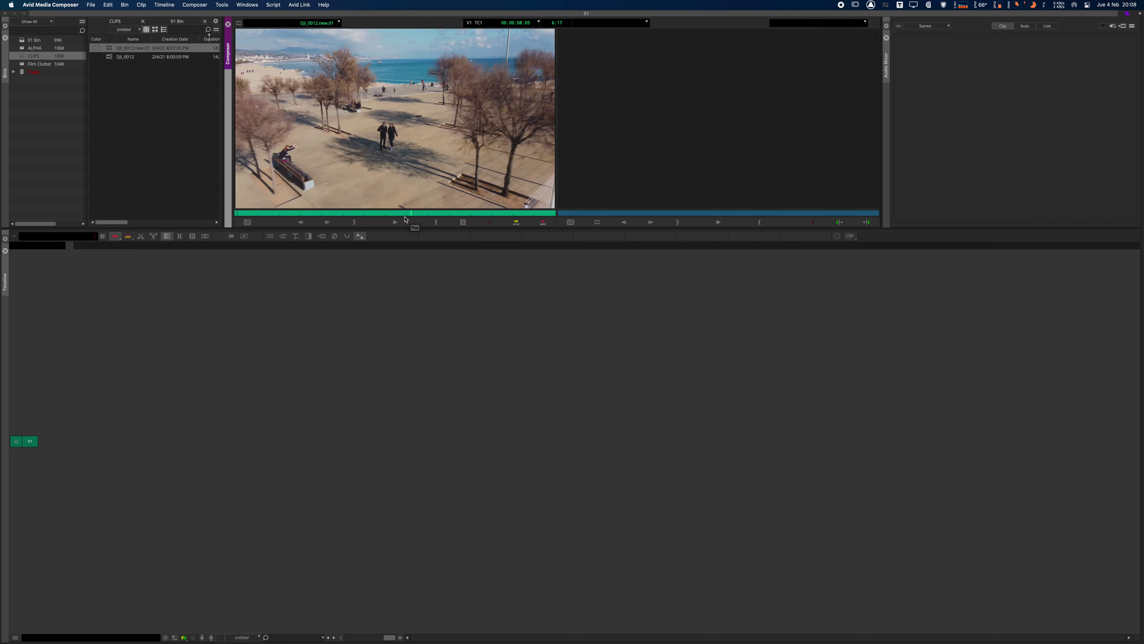
pyautogui.doubleClick(125, 56)
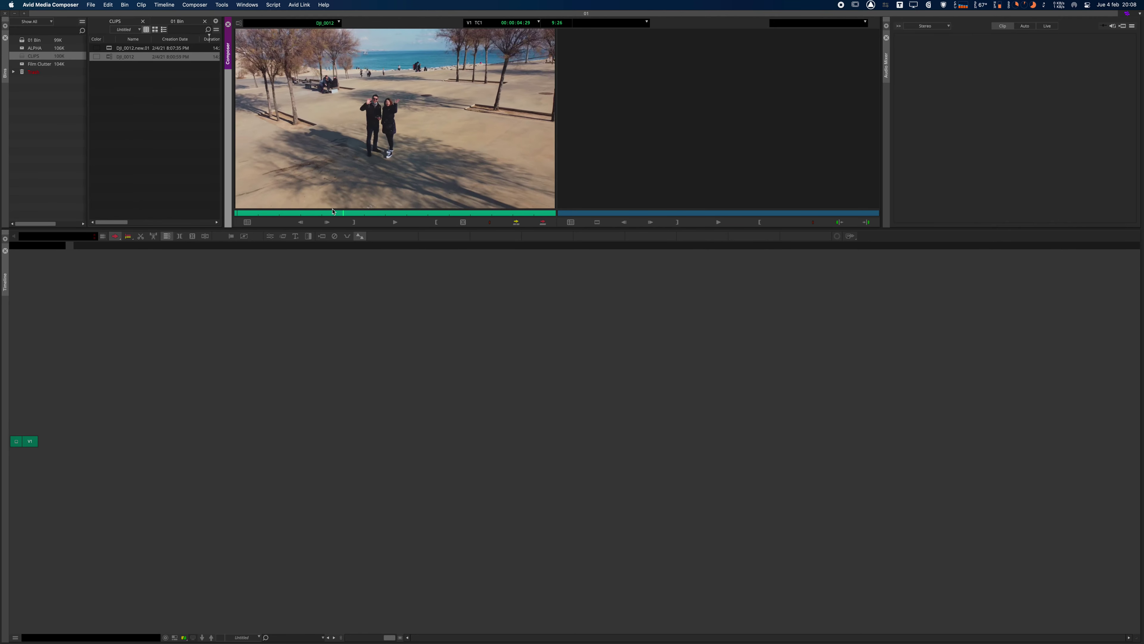
pyautogui.moveTo(446, 213); pyautogui.dragTo(355, 214)
pyautogui.press('space')
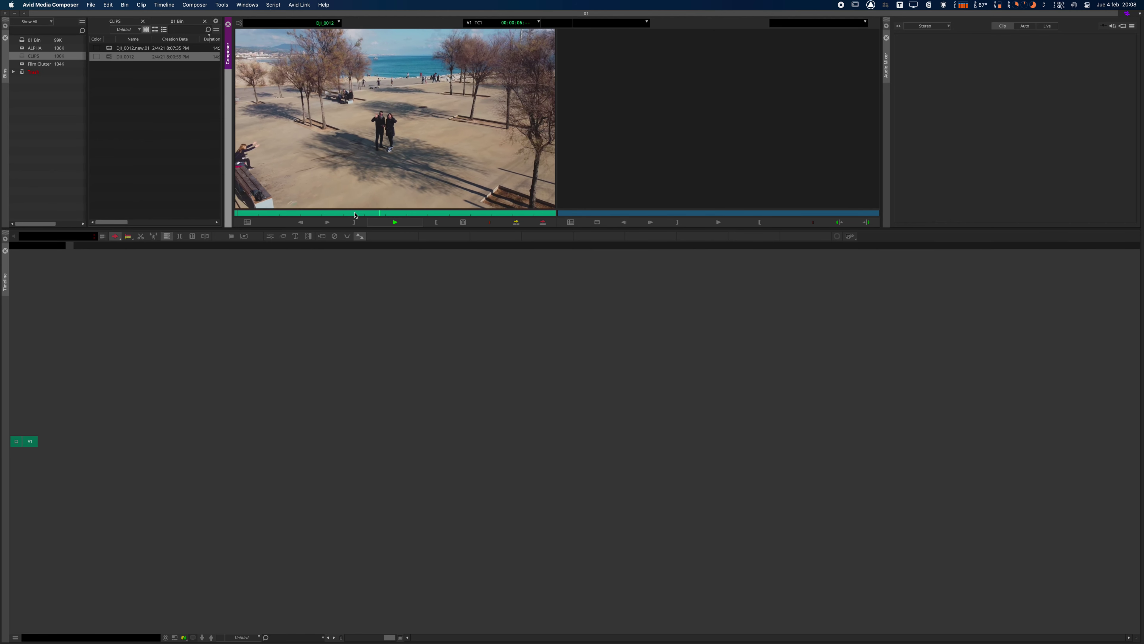
pyautogui.press('space')
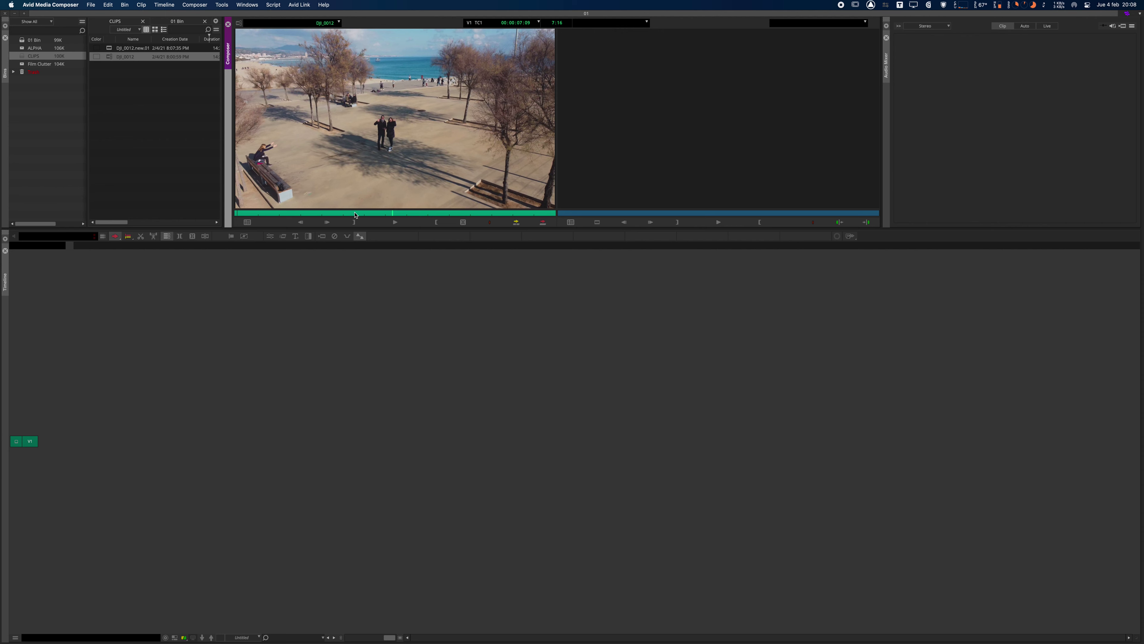
# Create a new sequence in the CLIPS bin, keeping its default name
pyautogui.click(114, 49)
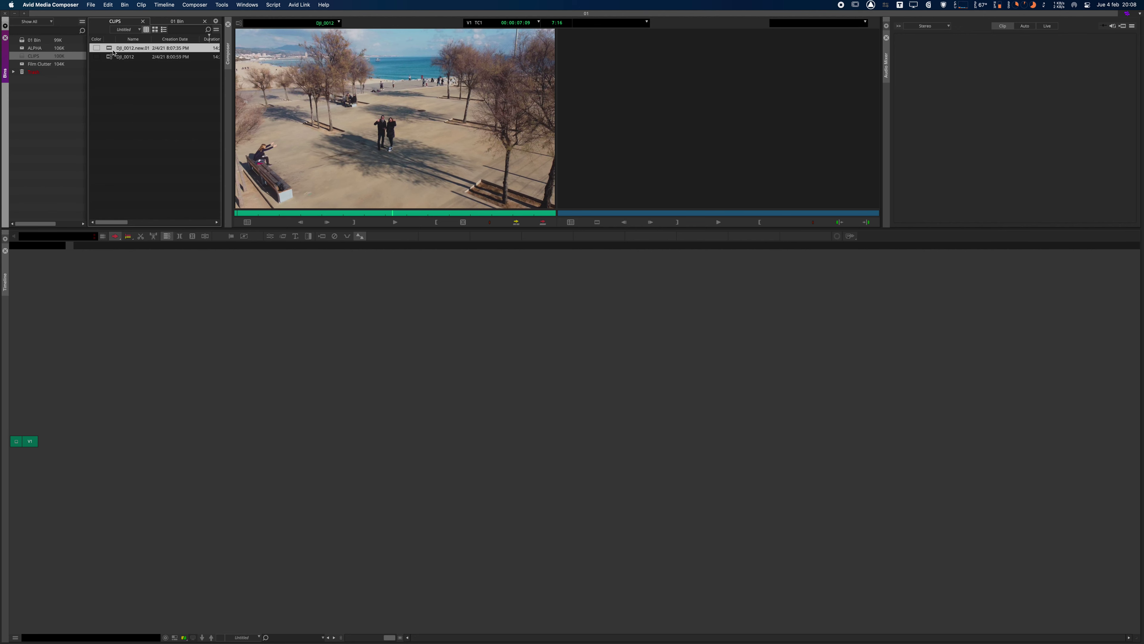
pyautogui.click(115, 95)
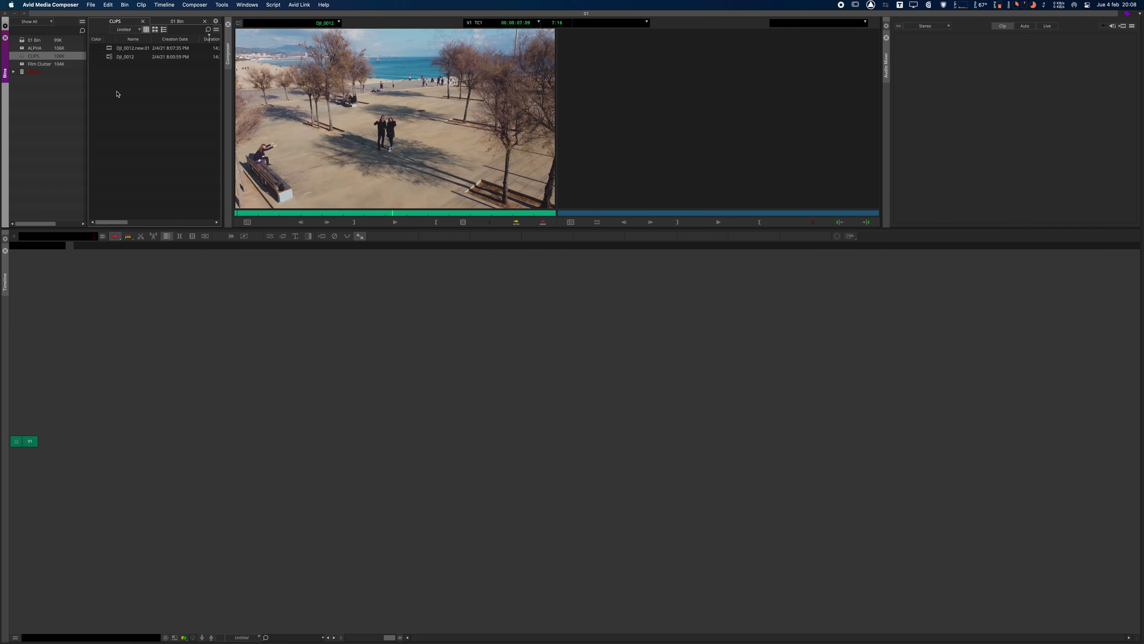
pyautogui.rightClick(119, 94)
pyautogui.click(133, 100)
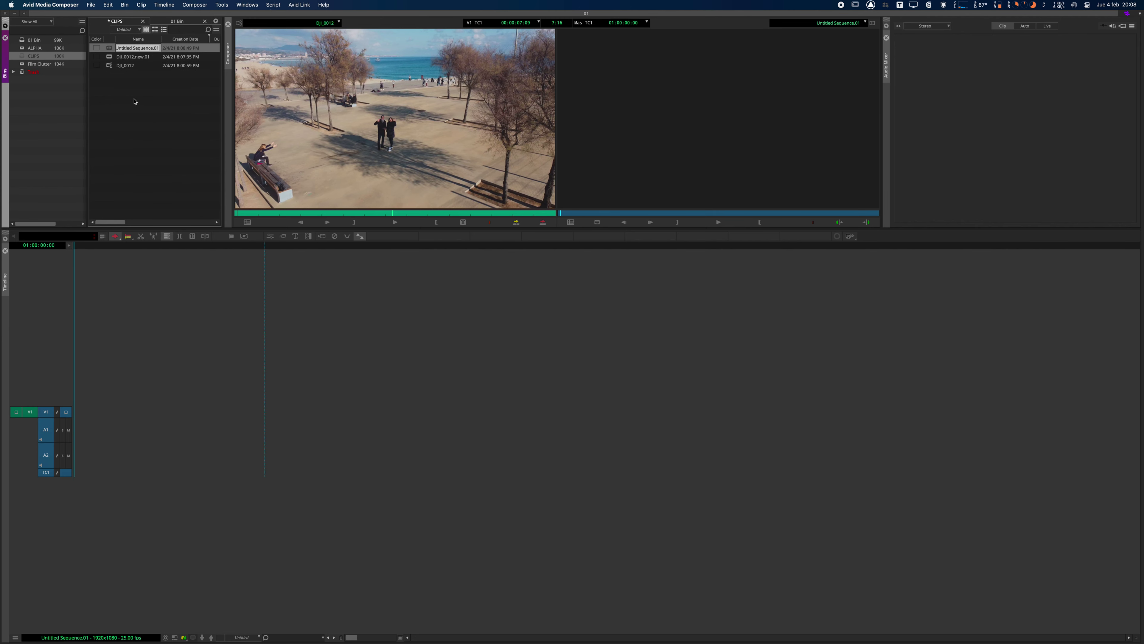
pyautogui.click(121, 119)
# Mark a range of about 1:03 on the transcoded DJI_0012.new.01 and splice it into the new sequence
pyautogui.doubleClick(117, 57)
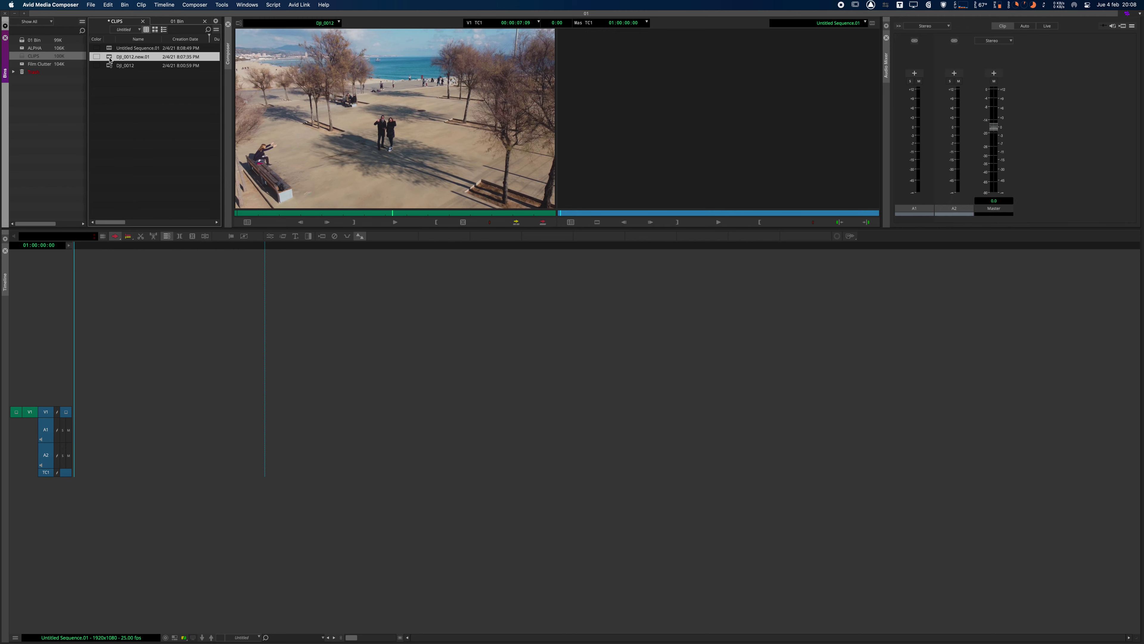
pyautogui.click(317, 215)
pyautogui.press('i')
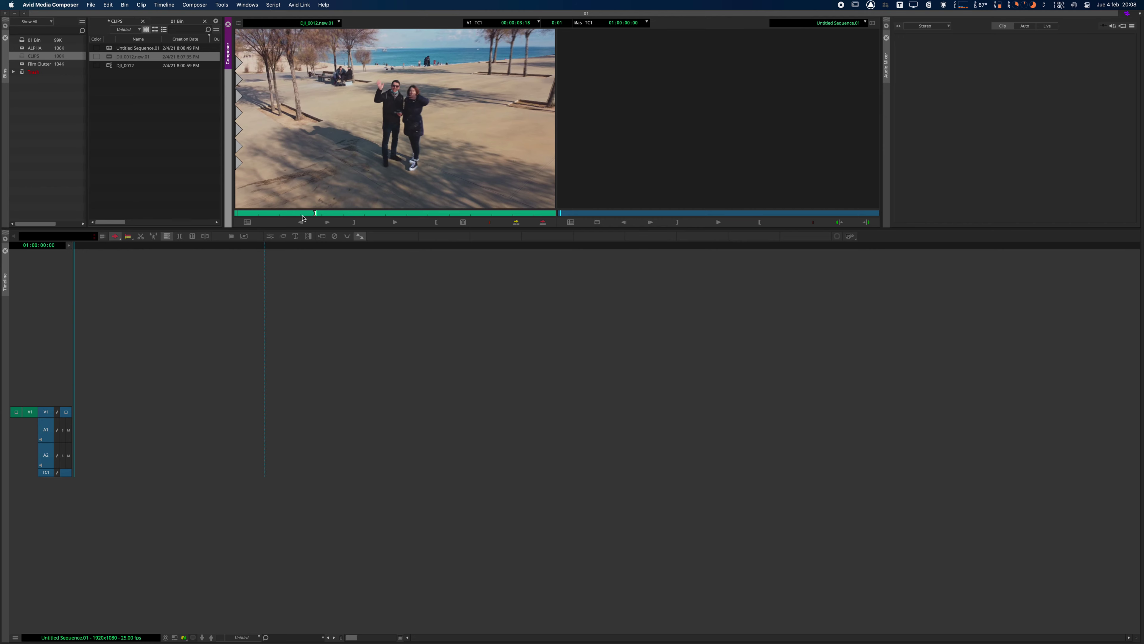
pyautogui.press('space')
pyautogui.press('o')
pyautogui.press('space')
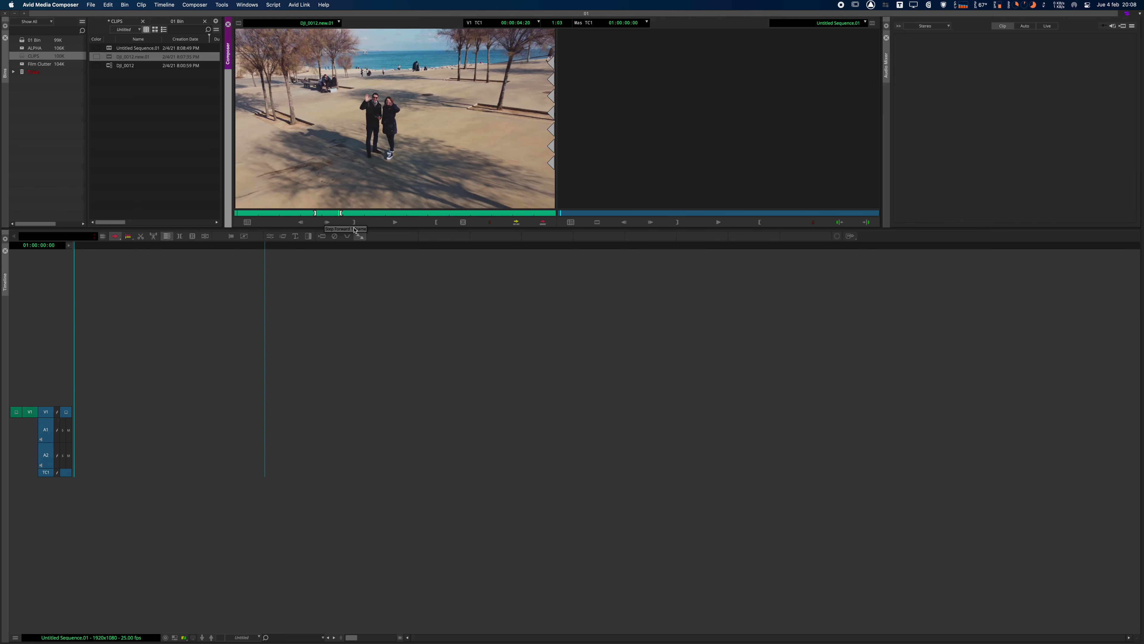
pyautogui.press('v')
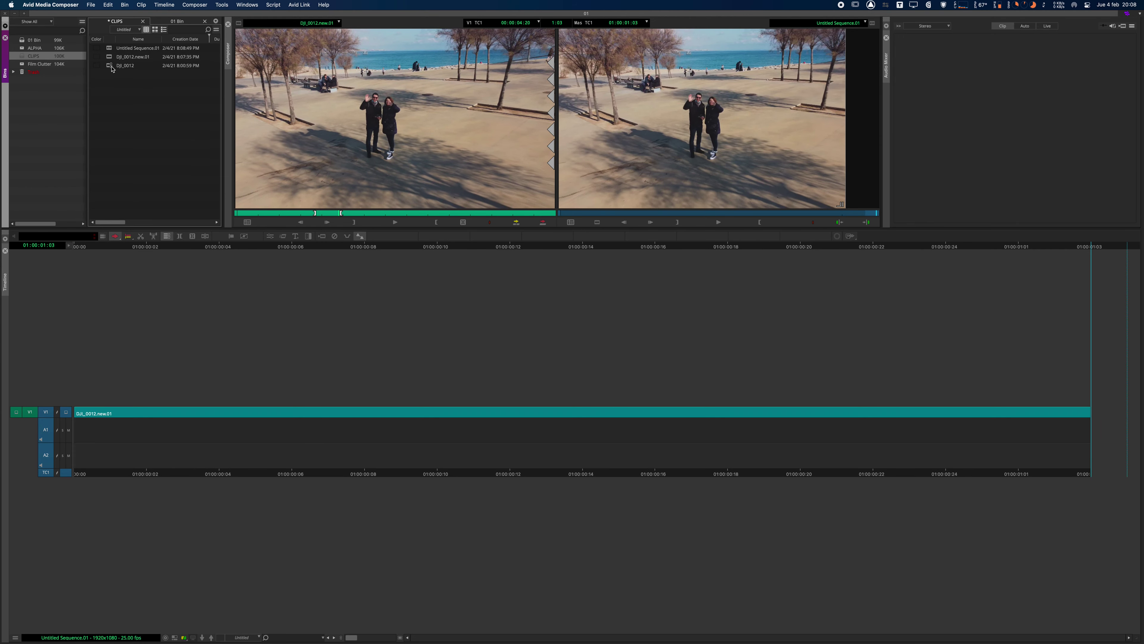
# Mark a range of about 1:07 on the linked DJI_0012 and splice it after the transcoded clip in the sequence
pyautogui.doubleClick(112, 67)
pyautogui.moveTo(326, 215); pyautogui.dragTo(342, 214)
pyautogui.press('i')
pyautogui.press('space')
pyautogui.press('o')
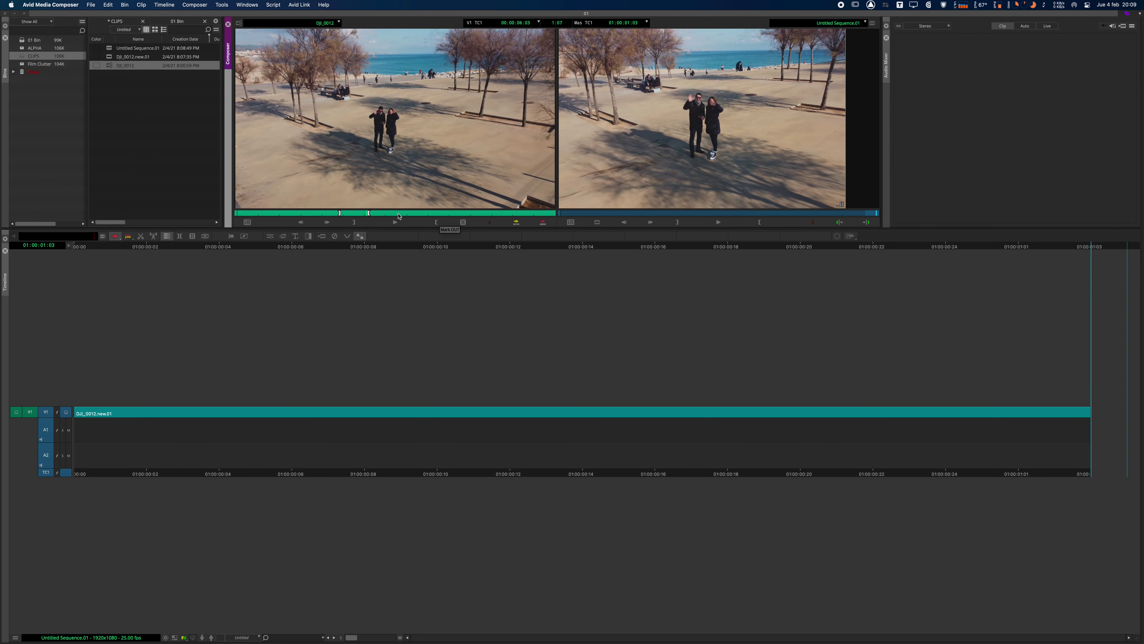
pyautogui.press('v')
# Scrub the sequence to compare how the transcoded and linked segments are displayed in the timeline
pyautogui.click(250, 426)
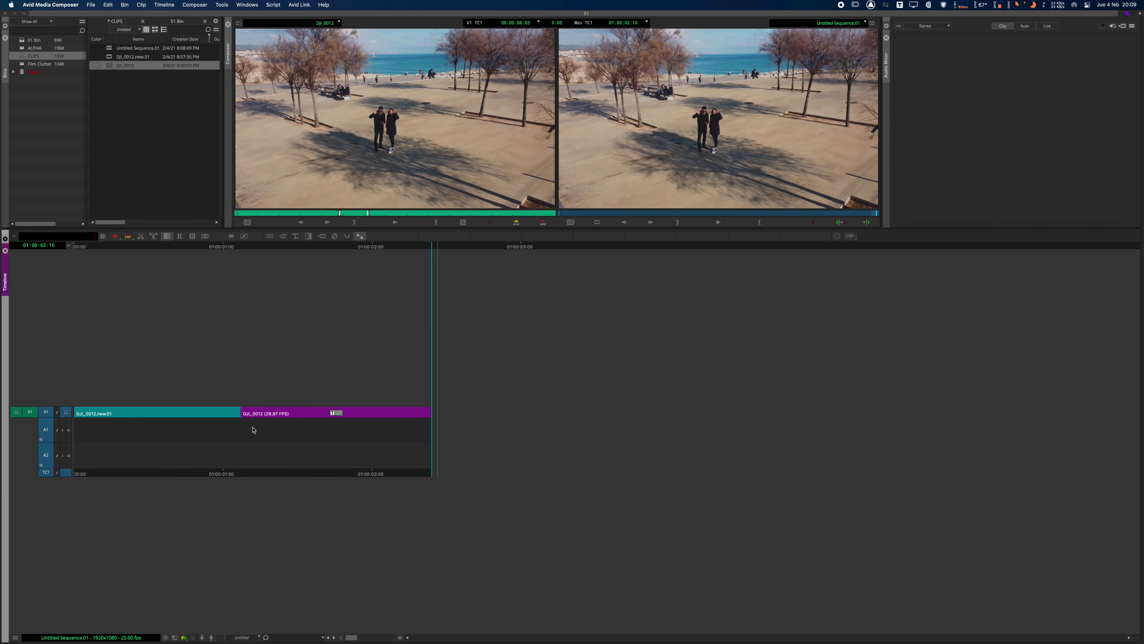
pyautogui.moveTo(231, 422)
pyautogui.mouseDown()
pyautogui.moveTo(141, 426)
pyautogui.moveTo(539, 429)
pyautogui.moveTo(249, 425)
pyautogui.mouseUp()
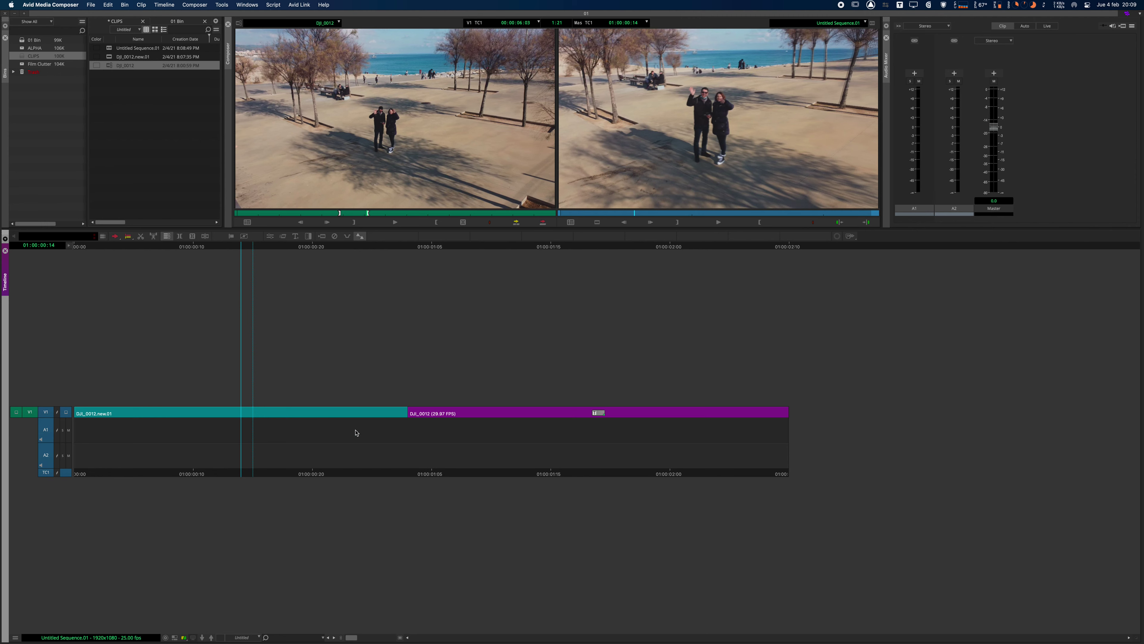
pyautogui.moveTo(469, 410); pyautogui.dragTo(539, 422)
pyautogui.moveTo(266, 413); pyautogui.dragTo(371, 433)
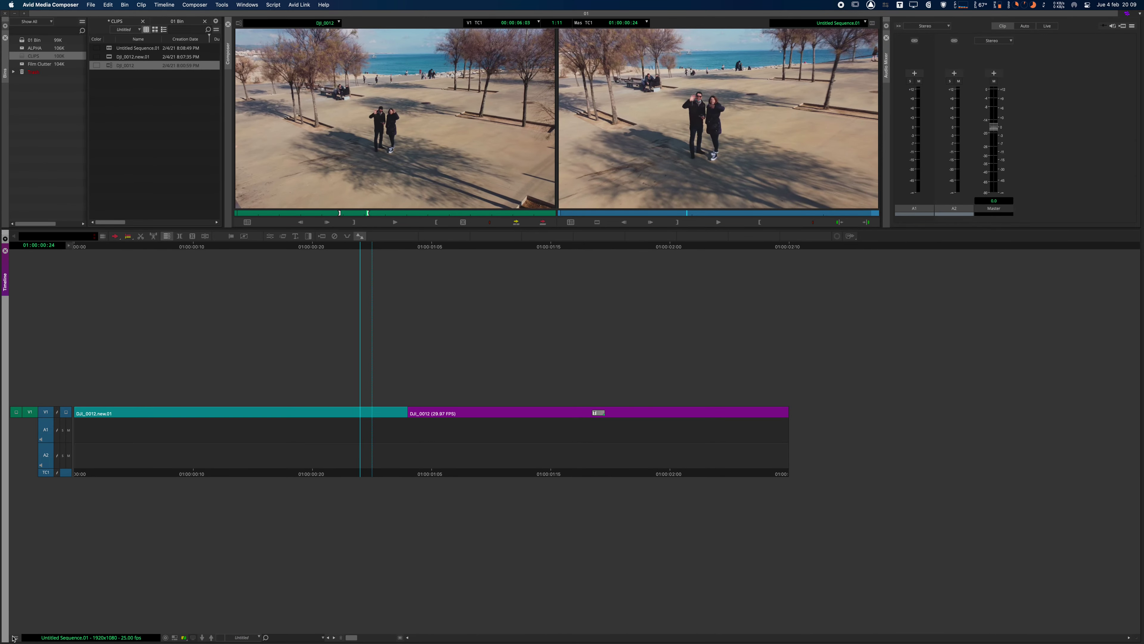
# Review the Linked Clips colour and the Mixed Rates option in the timeline's Clip Color settings, and accept the dialog
pyautogui.click(14, 638)
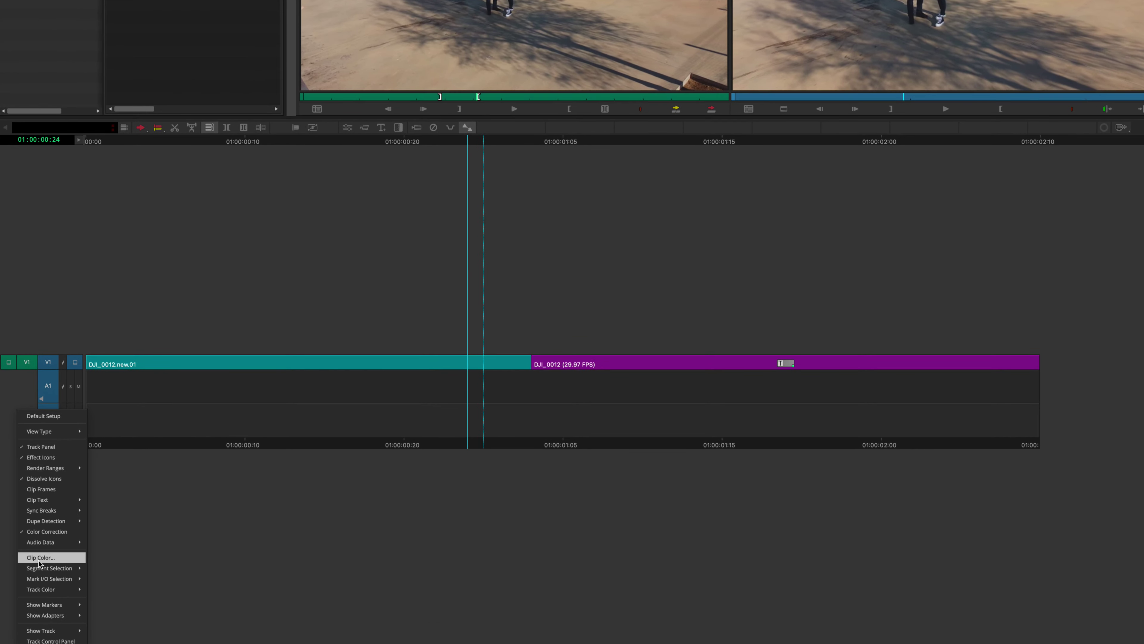
pyautogui.click(40, 562)
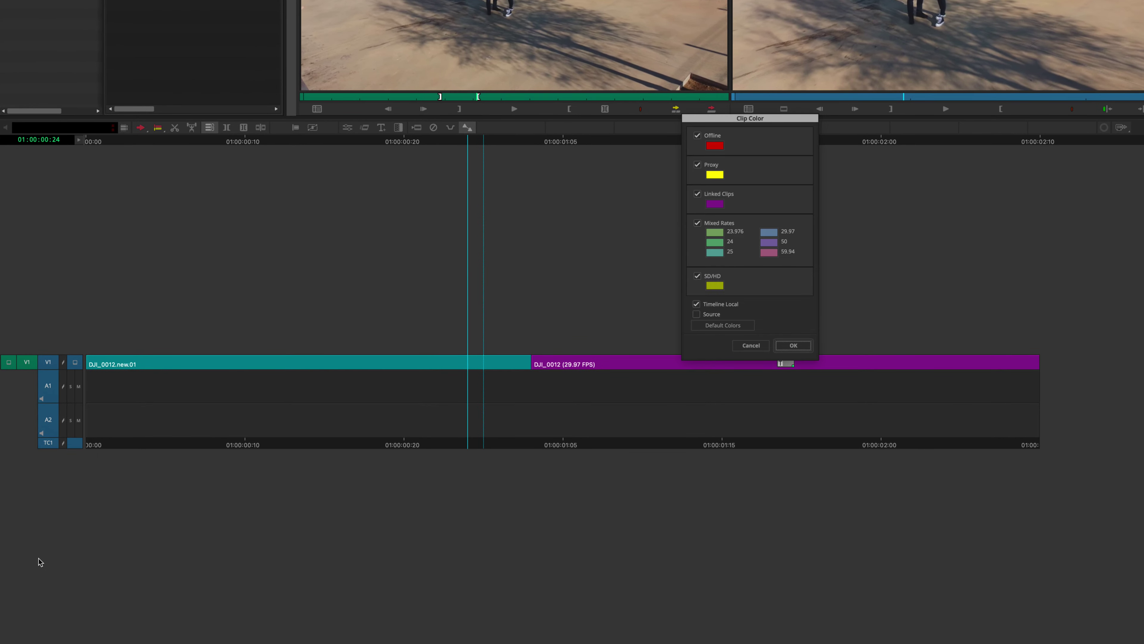
pyautogui.moveTo(729, 121); pyautogui.dragTo(562, 151)
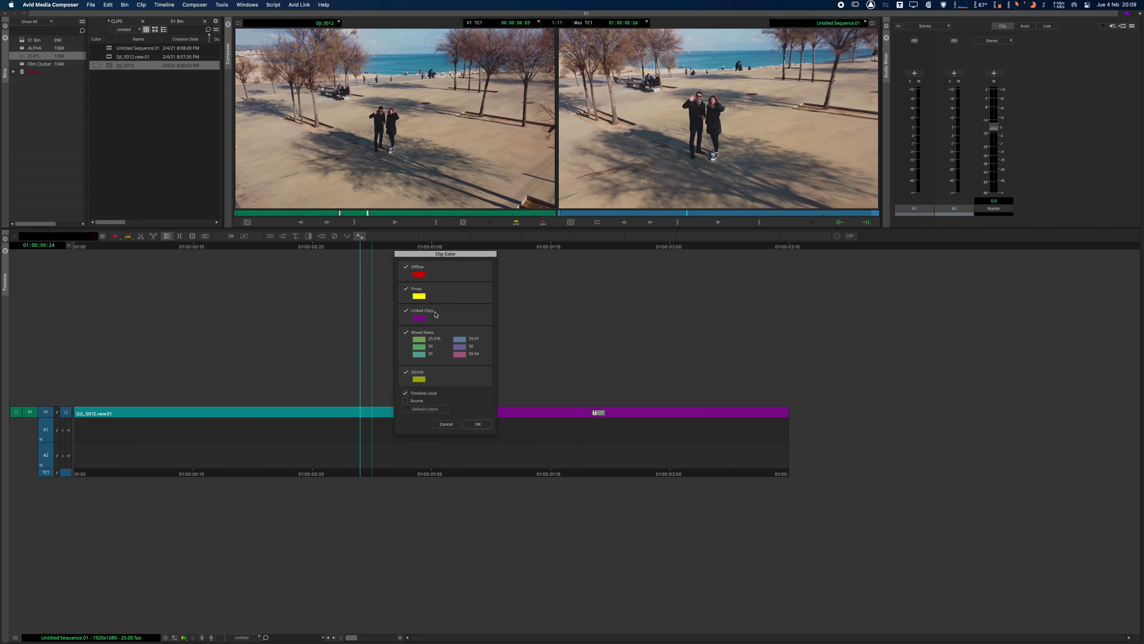
pyautogui.click(419, 318)
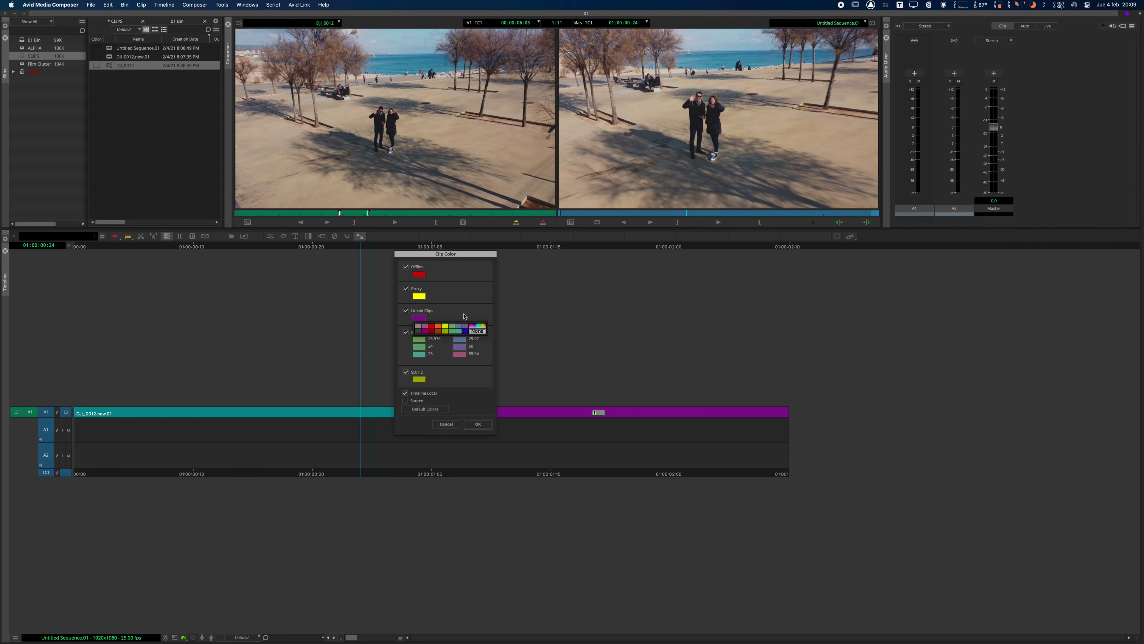
pyautogui.click(454, 320)
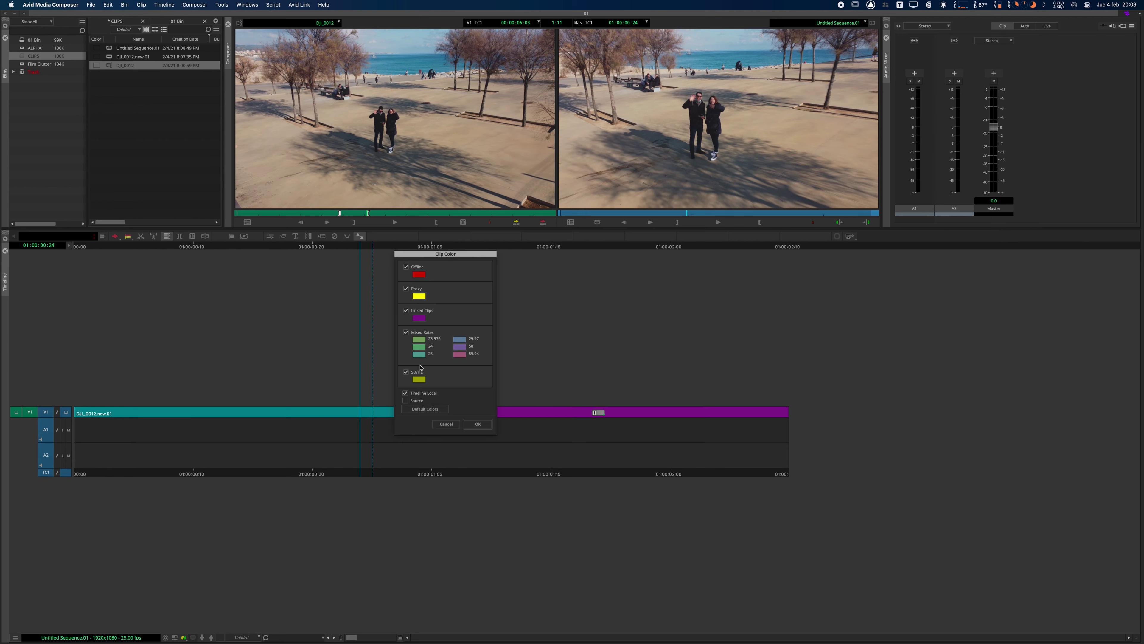
pyautogui.click(407, 332)
pyautogui.click(405, 311)
pyautogui.click(407, 312)
pyautogui.click(471, 425)
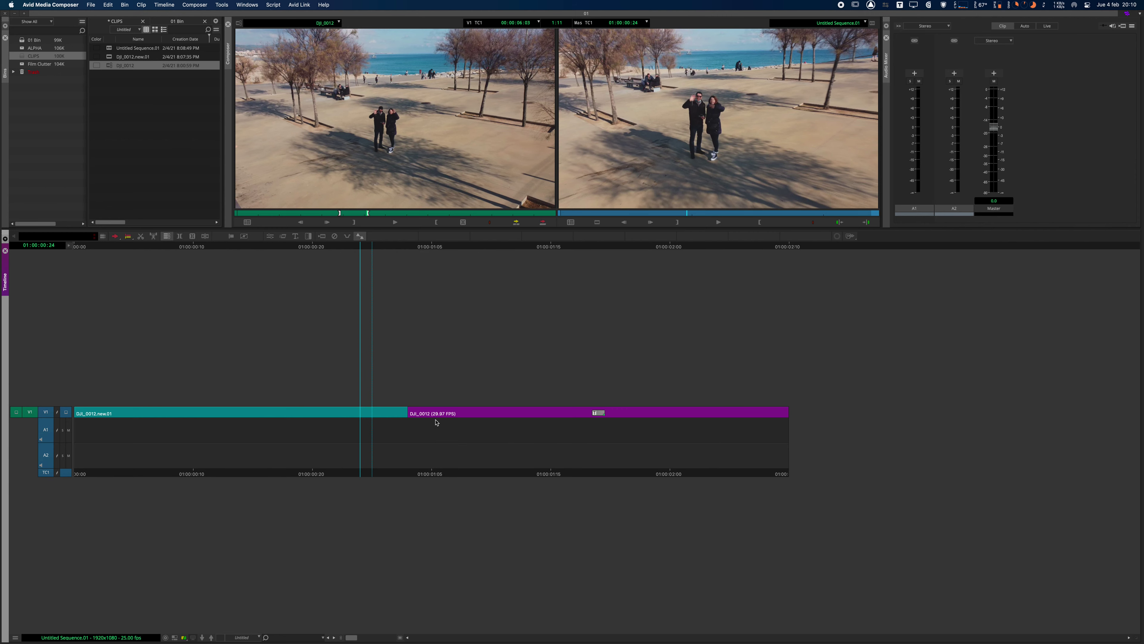
# Scrub the sequence back from the linked segment into the transcoded one, viewing the timeline at a smaller scale
pyautogui.click(452, 418)
pyautogui.press('super+bracketleft')
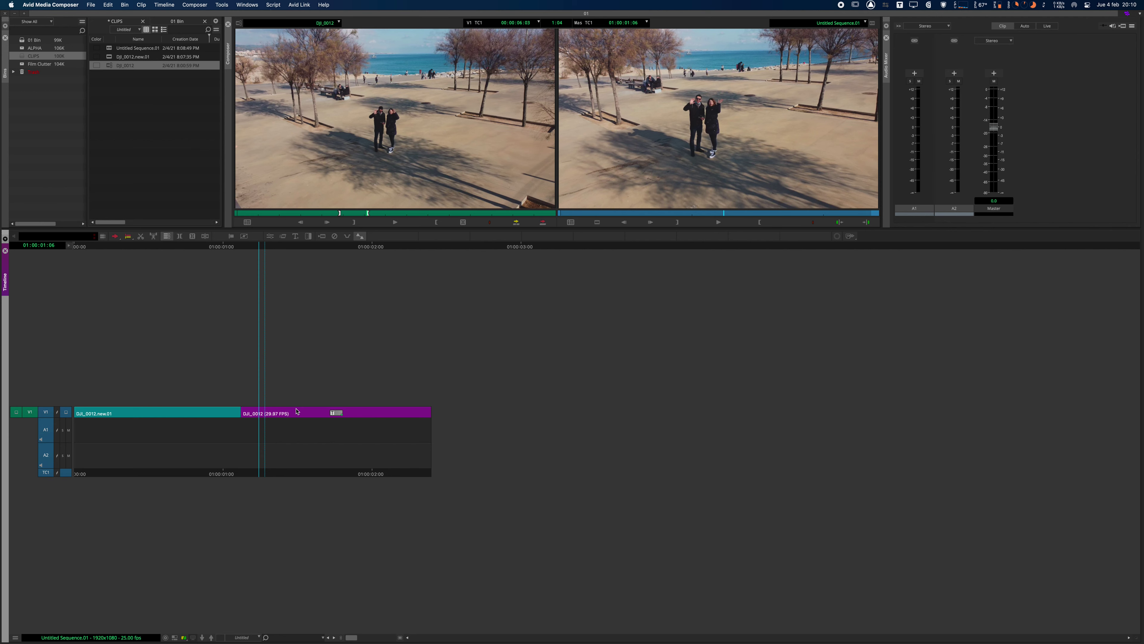
pyautogui.moveTo(240, 427); pyautogui.dragTo(117, 425)
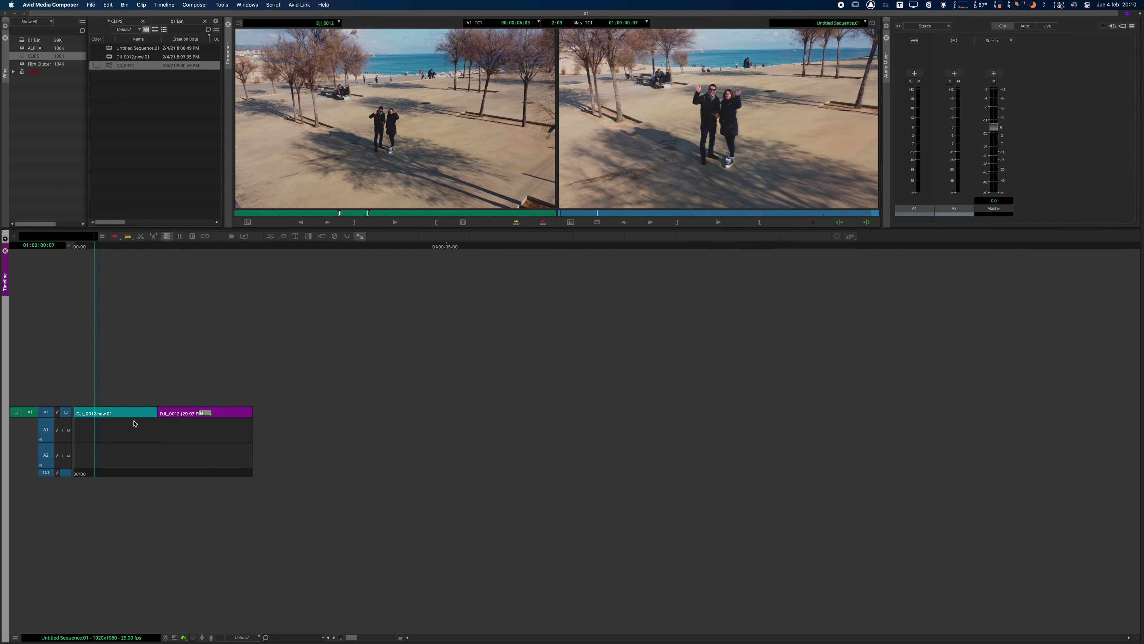